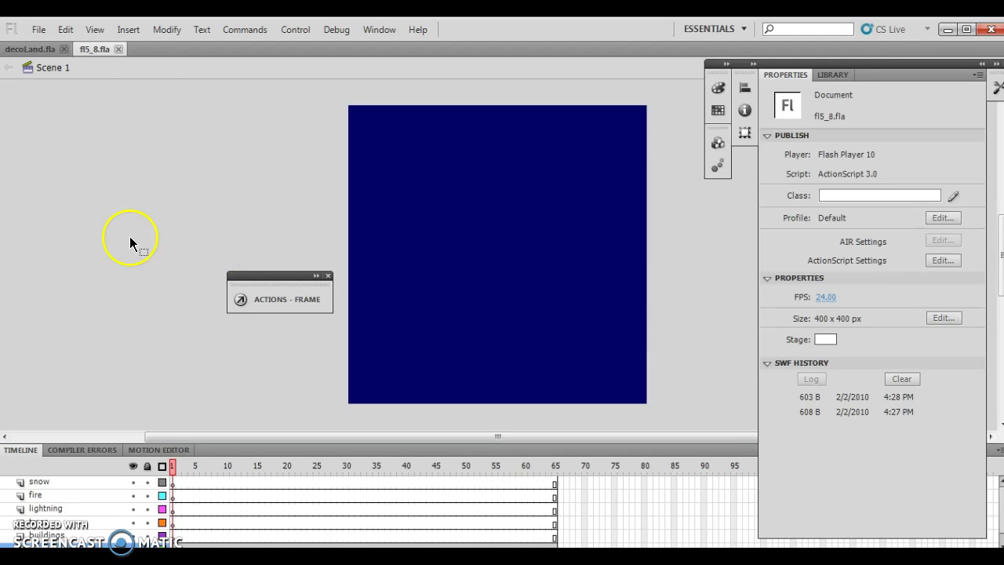
Switch to the finished decoLand.fla and rewind its animation to frame 1.
left_click(31, 49)
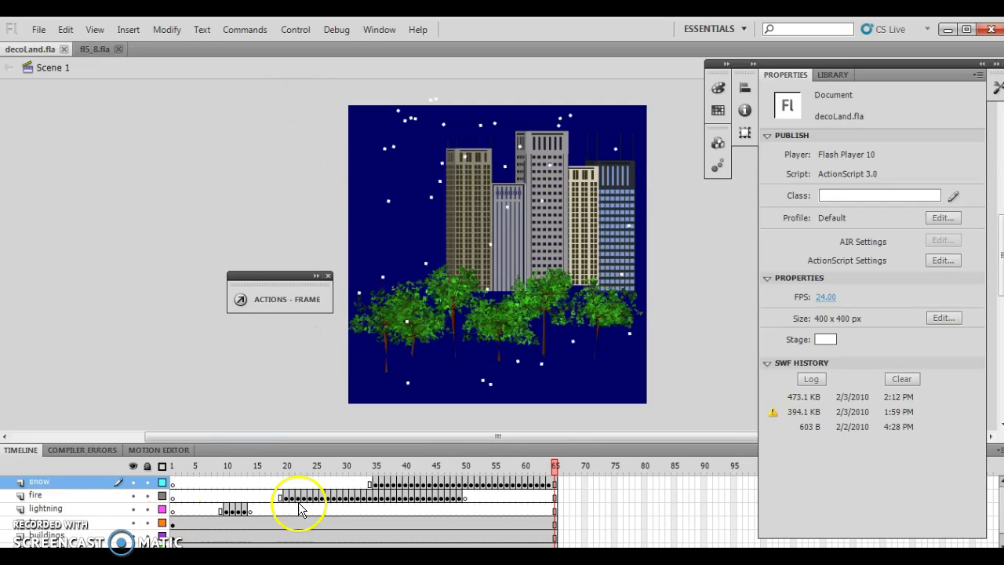
left_click_drag(555, 465, 160, 469)
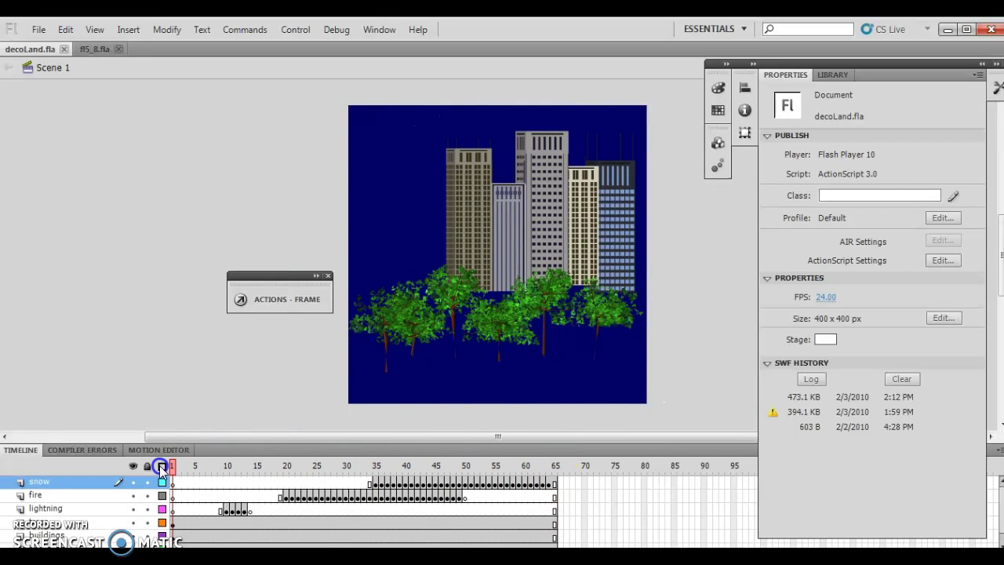
Back in fl5_8.fla, set the Deco tool's drawing effect to Building Brush.
left_click(91, 49)
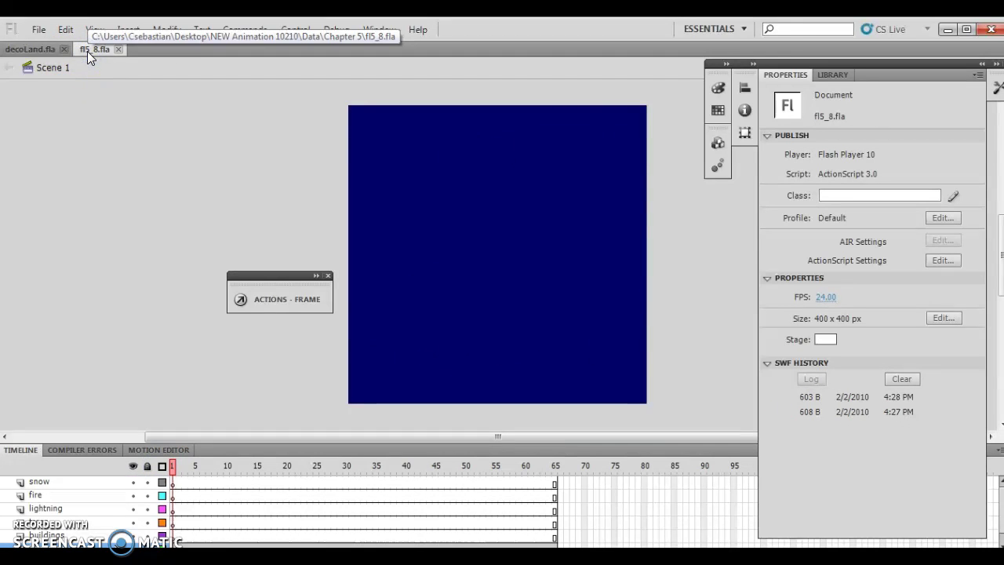
left_click(997, 86)
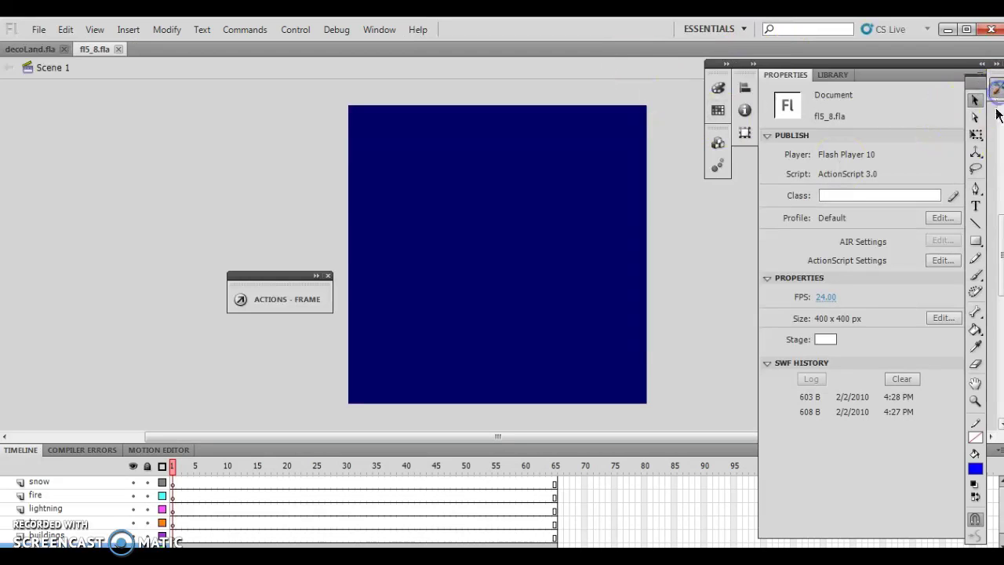
left_click(976, 292)
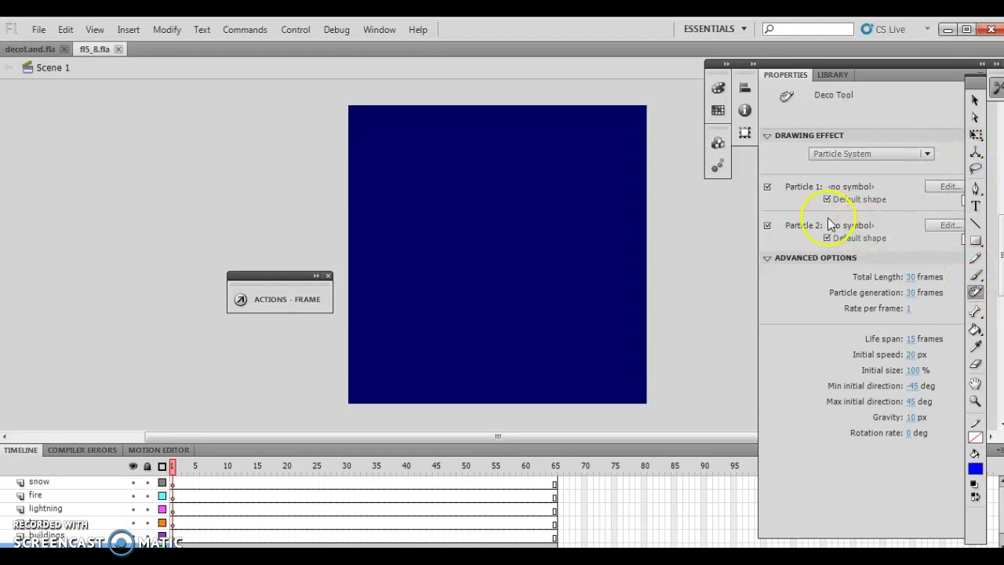
left_click(928, 153)
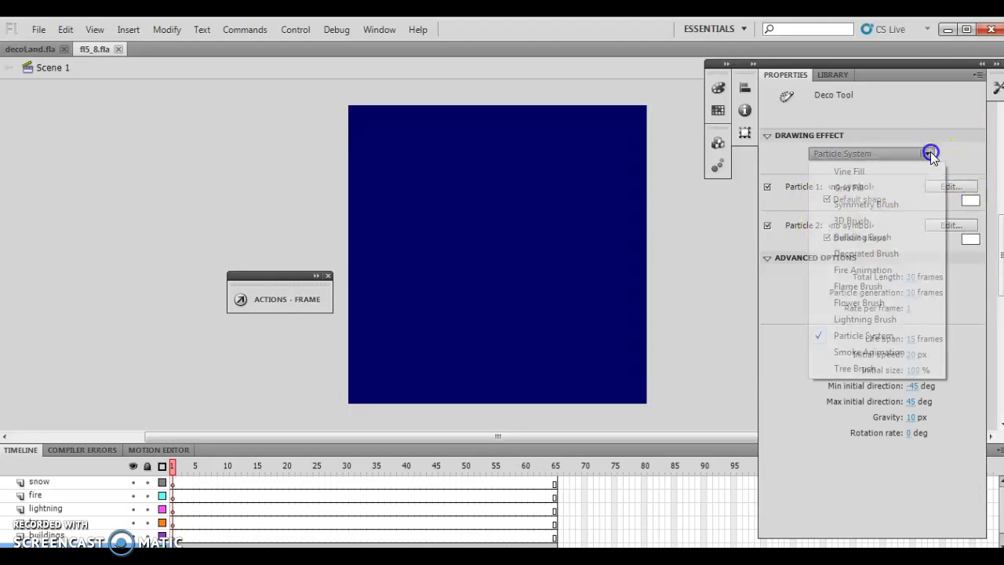
left_click(873, 237)
Attempt to paint a building, then unlock and show the backdrop layer when prompted.
left_click(455, 263)
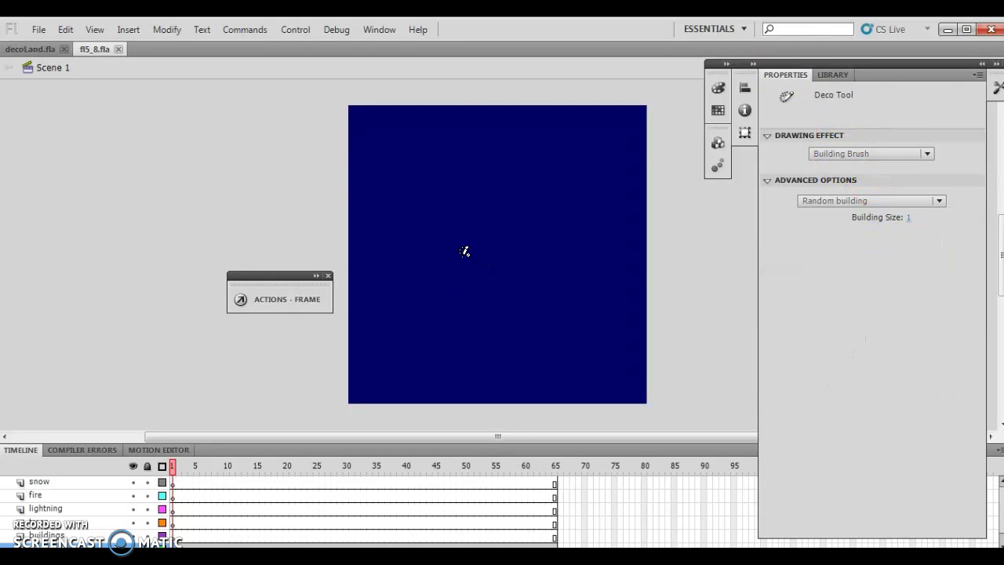
mouse_move(464, 251)
left_mouse_down()
mouse_move(612, 293)
mouse_move(632, 334)
mouse_move(616, 331)
left_mouse_up()
left_click(507, 316)
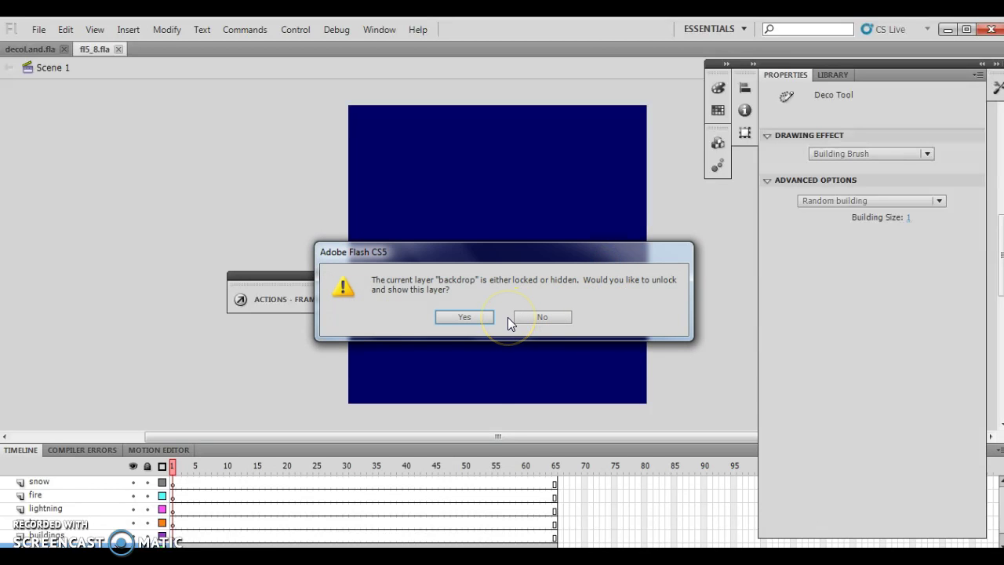
left_click(461, 314)
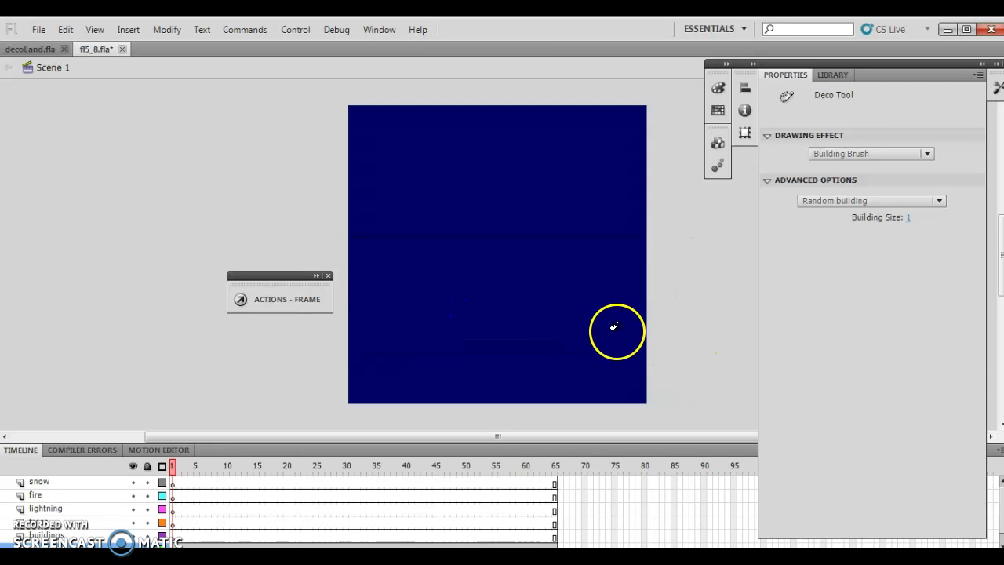
Select the buildings layer and switch to the Deco Building Brush.
left_click(73, 535)
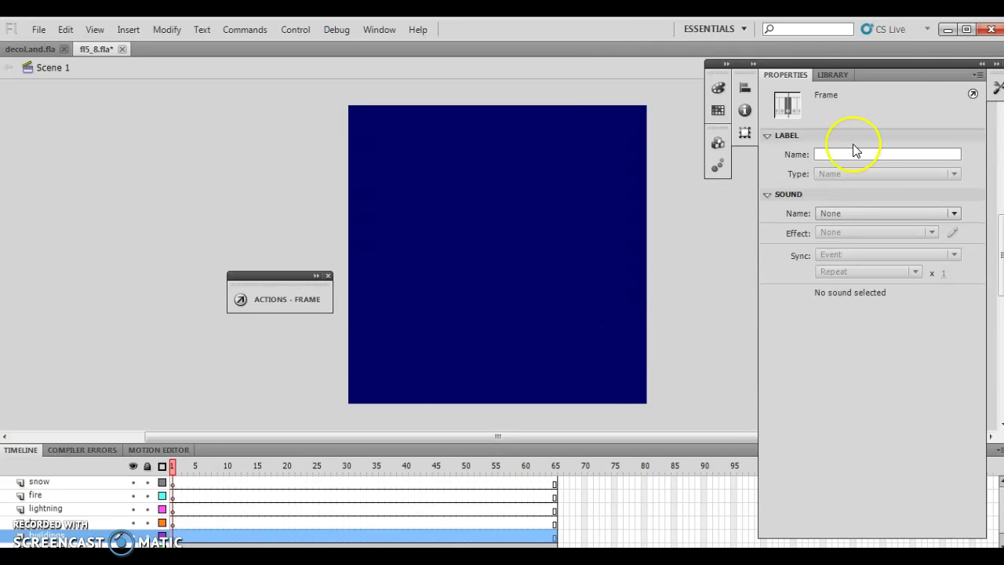
left_click(996, 92)
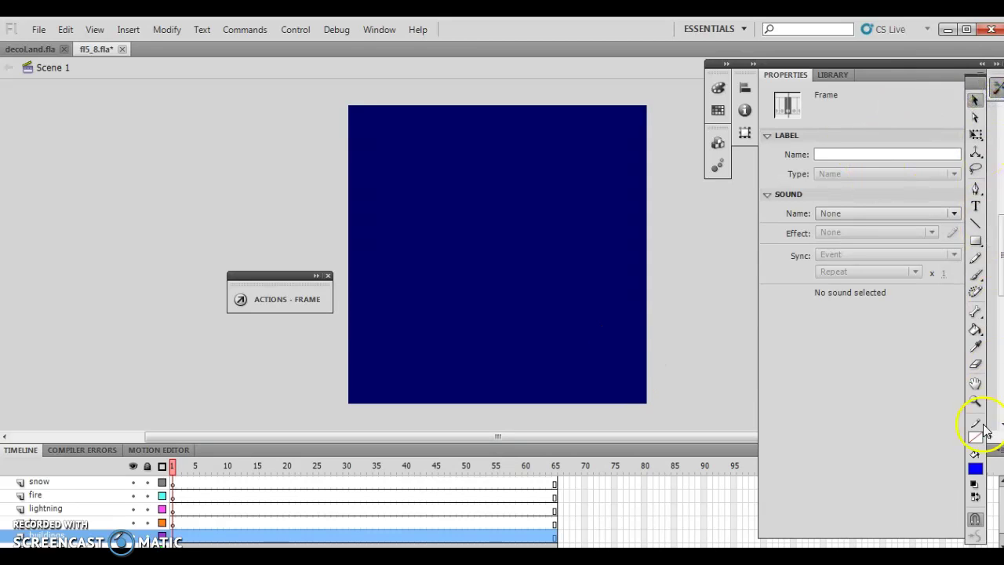
left_click(976, 292)
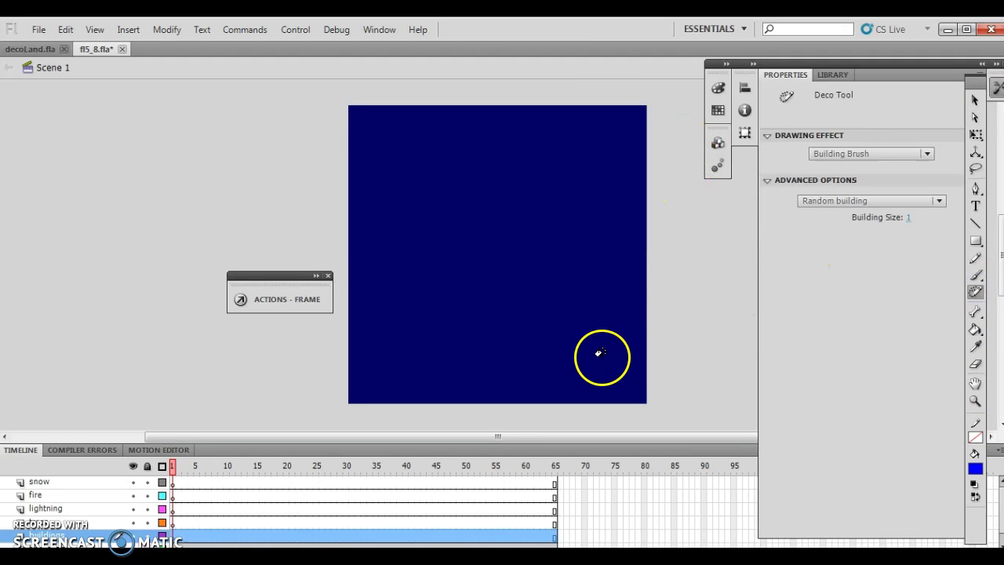
Paint four tall skyscrapers toward the stage's right side, then select them all.
left_click_drag(598, 353, 590, 188)
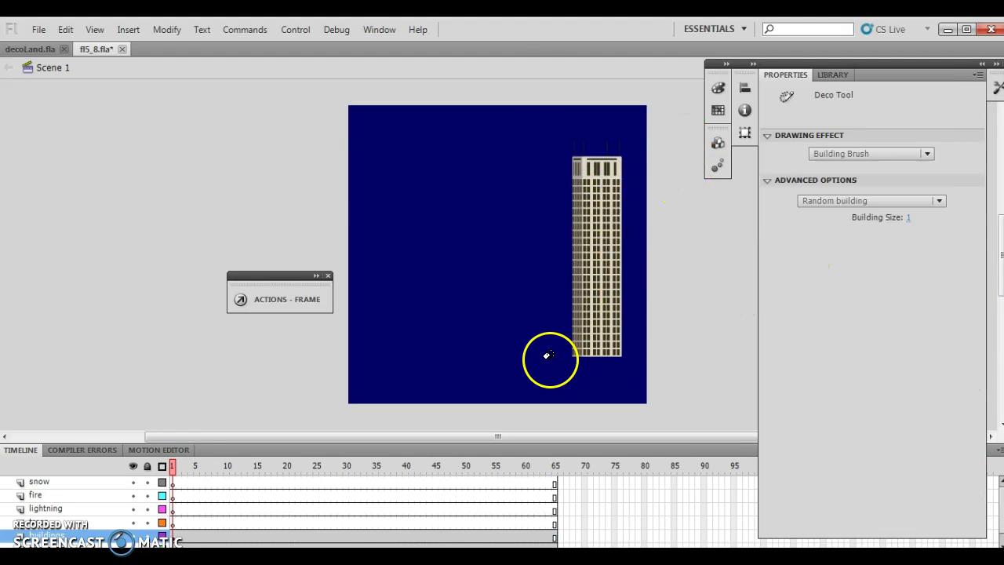
left_click_drag(548, 356, 547, 198)
left_click(594, 343)
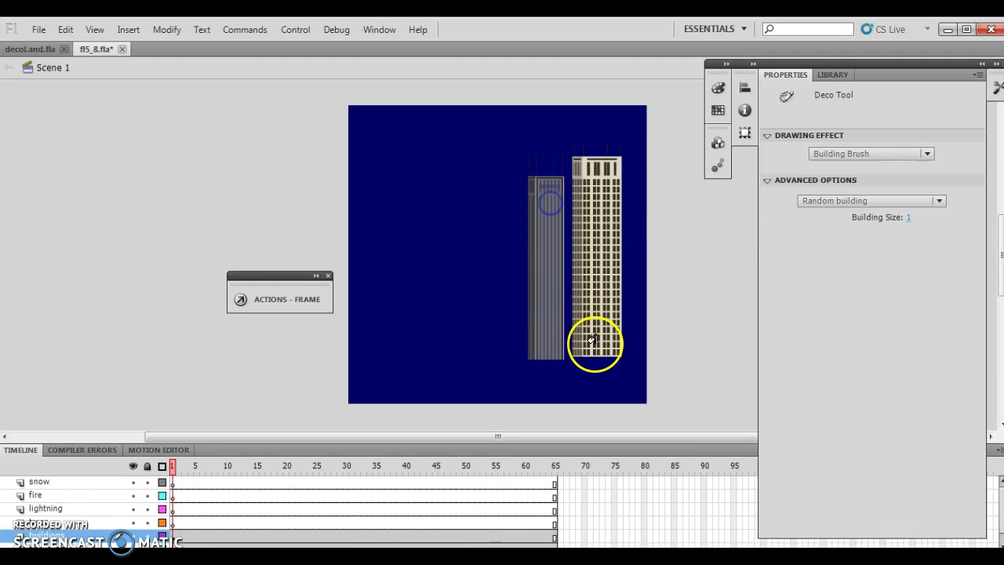
left_click(525, 347)
left_click_drag(502, 350, 508, 206)
left_click(596, 403)
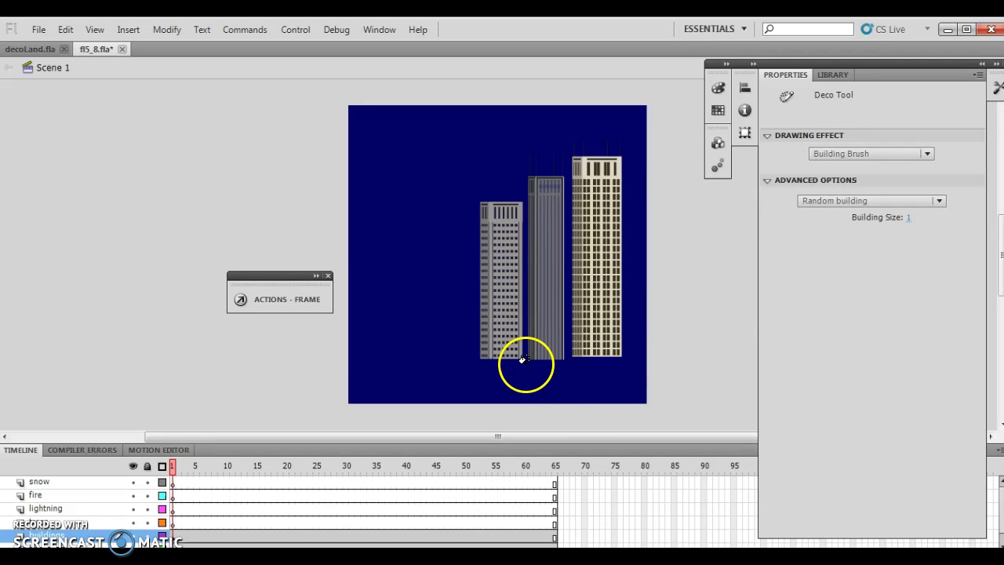
left_click_drag(522, 363, 527, 211)
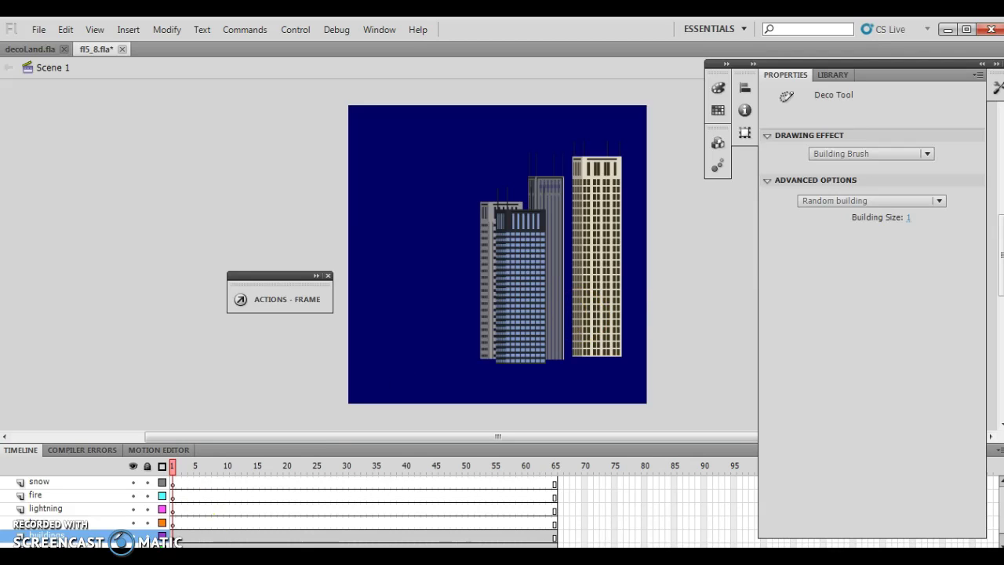
left_click(173, 536)
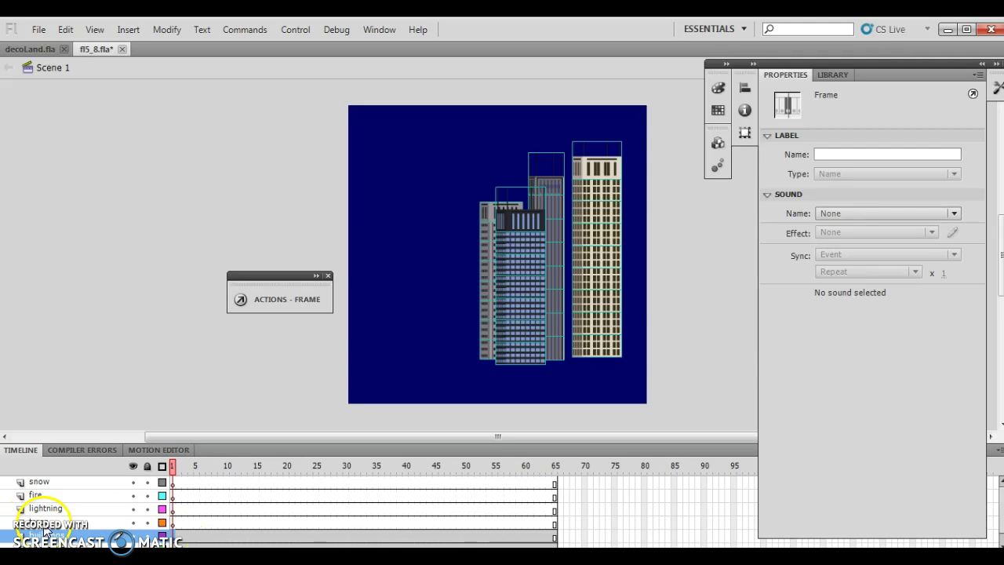
On the layer above buildings, set the Deco tool to Tree Brush with Ginkgo Tree.
left_click(173, 522)
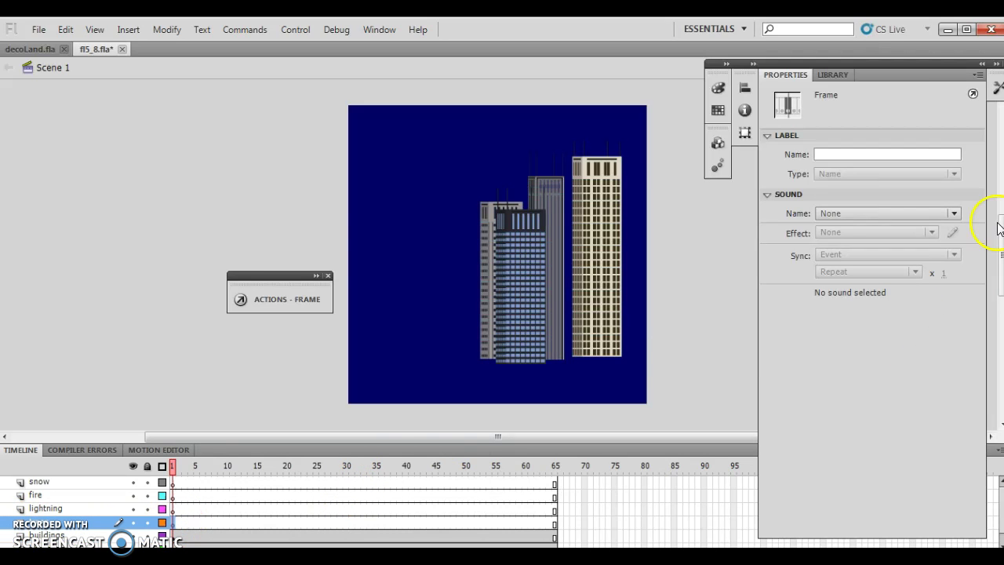
left_click(997, 88)
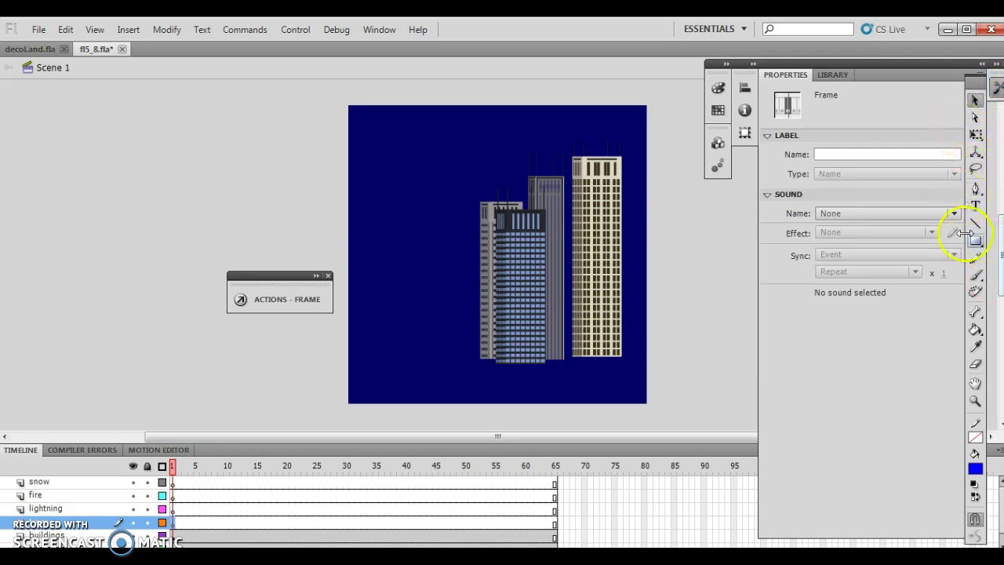
left_click(976, 294)
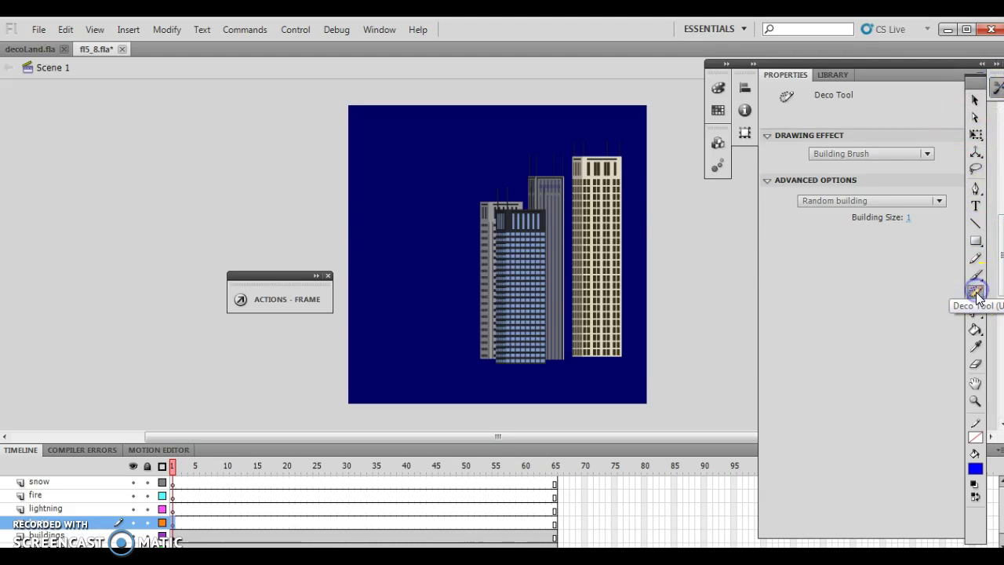
left_click(927, 153)
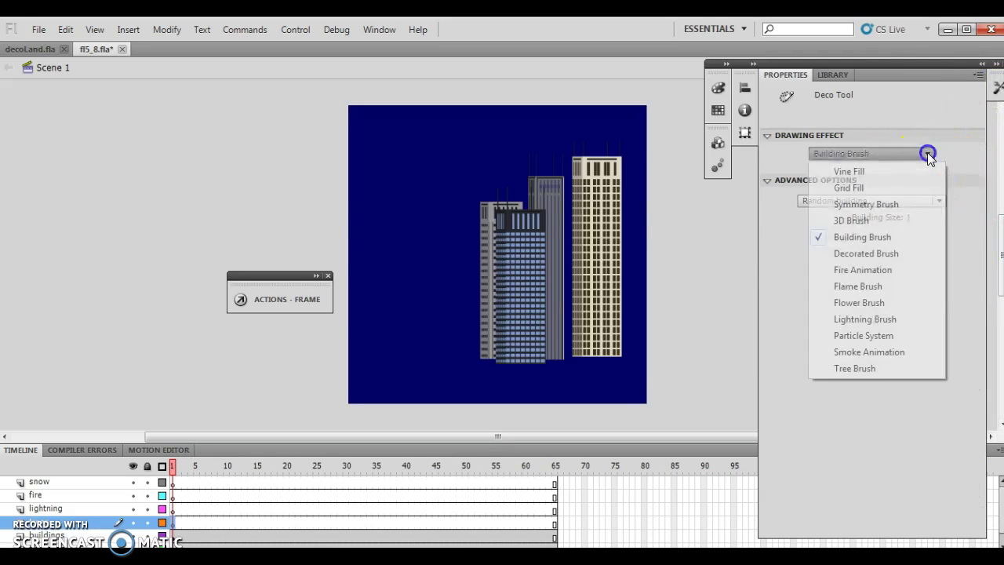
left_click(869, 373)
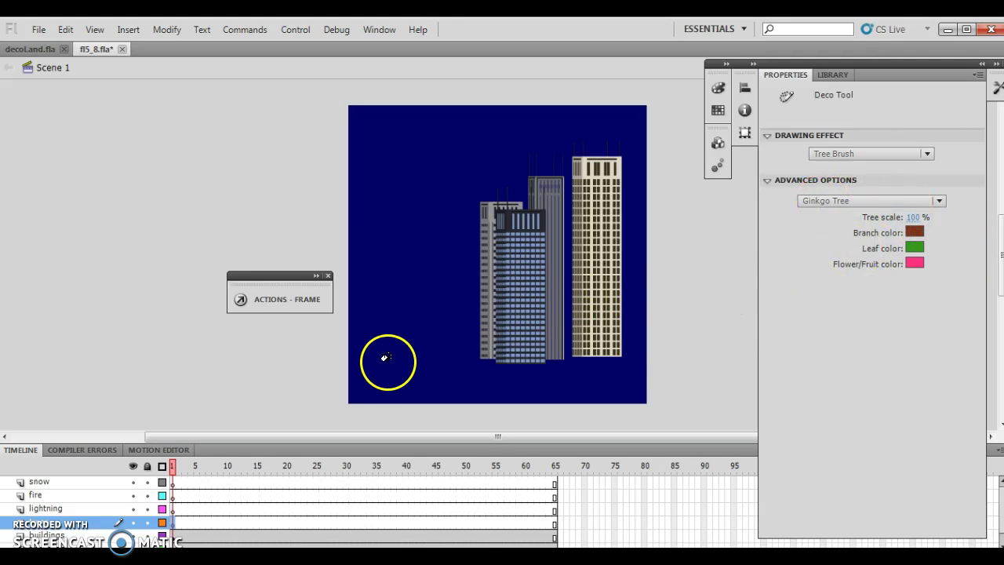
left_click(938, 200)
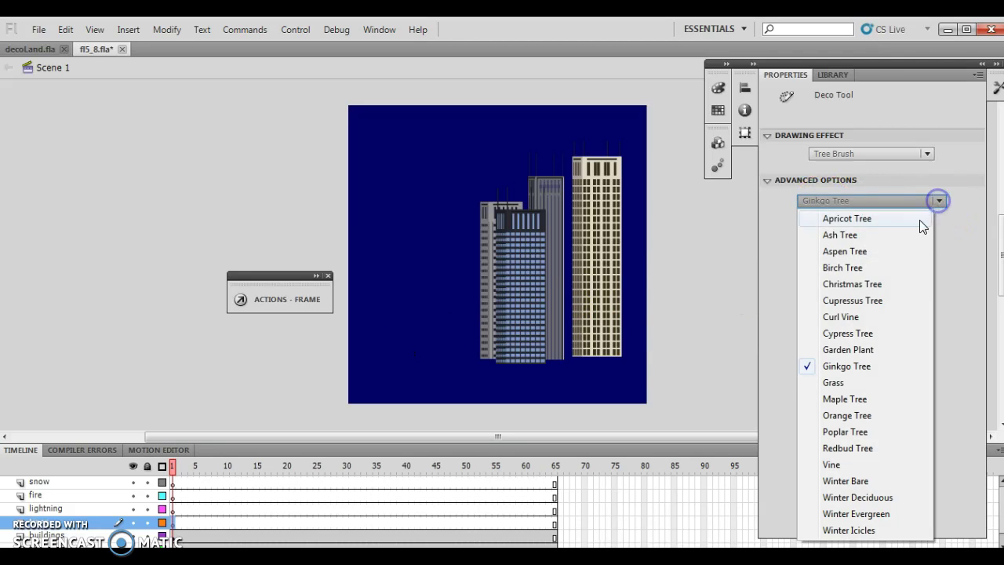
left_click(855, 366)
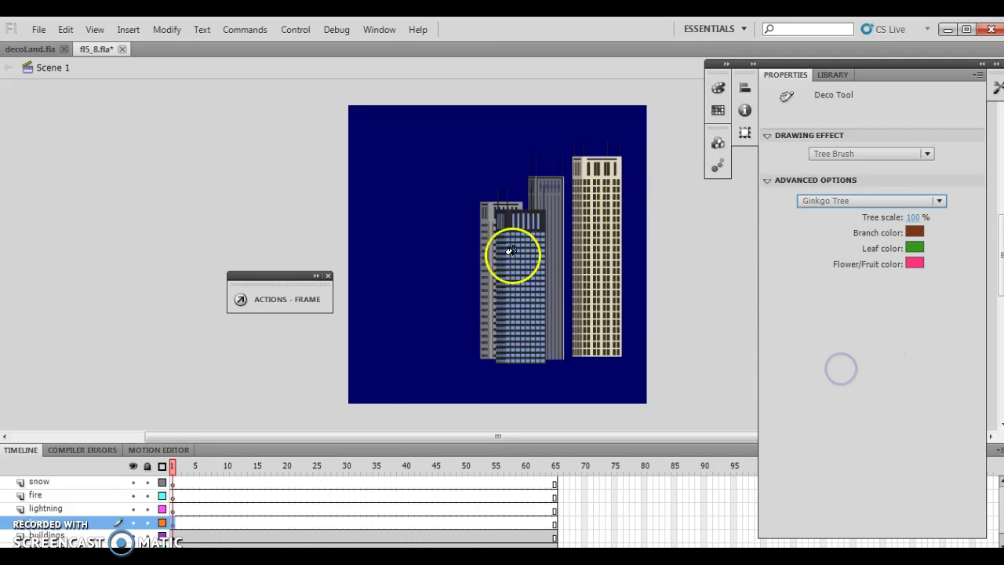
Grow several Ginkgo trees along the stage bottom, in front of and beside the buildings.
mouse_move(426, 370)
left_mouse_down()
mouse_move(369, 385)
mouse_move(369, 369)
left_mouse_up()
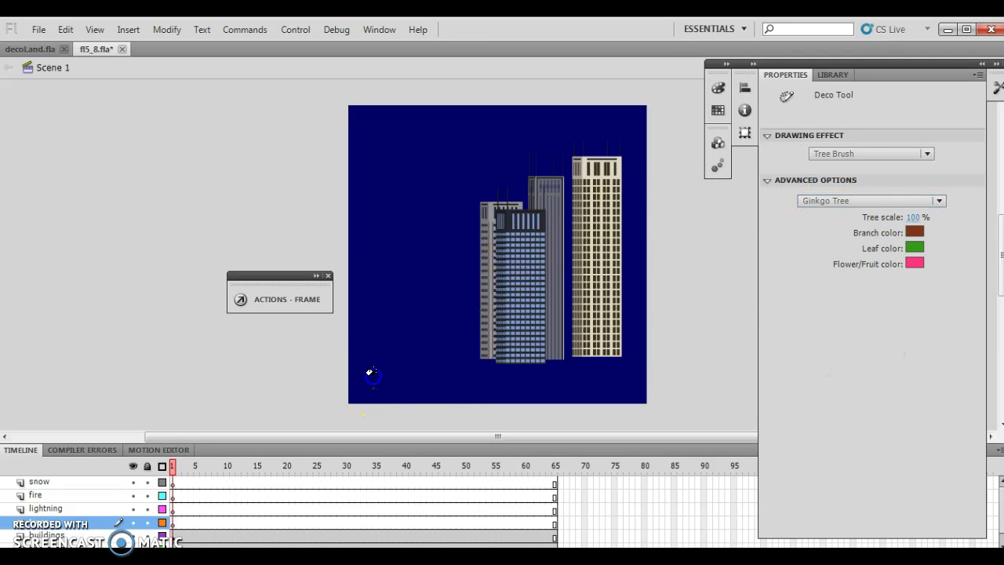
left_click(439, 372)
mouse_move(425, 340)
left_mouse_down()
mouse_move(495, 410)
mouse_move(494, 339)
mouse_move(526, 374)
left_mouse_up()
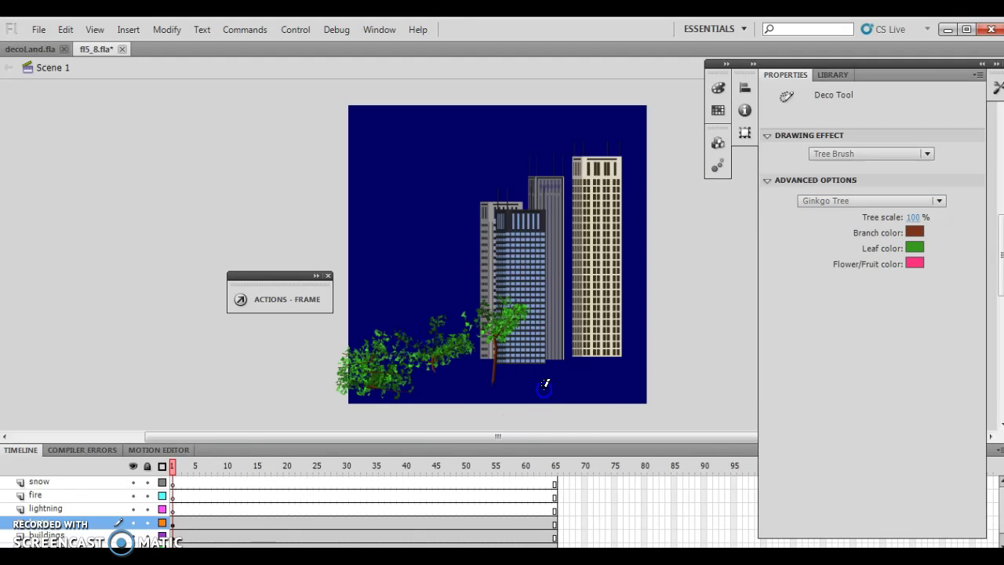
left_click(545, 385)
left_click(604, 384)
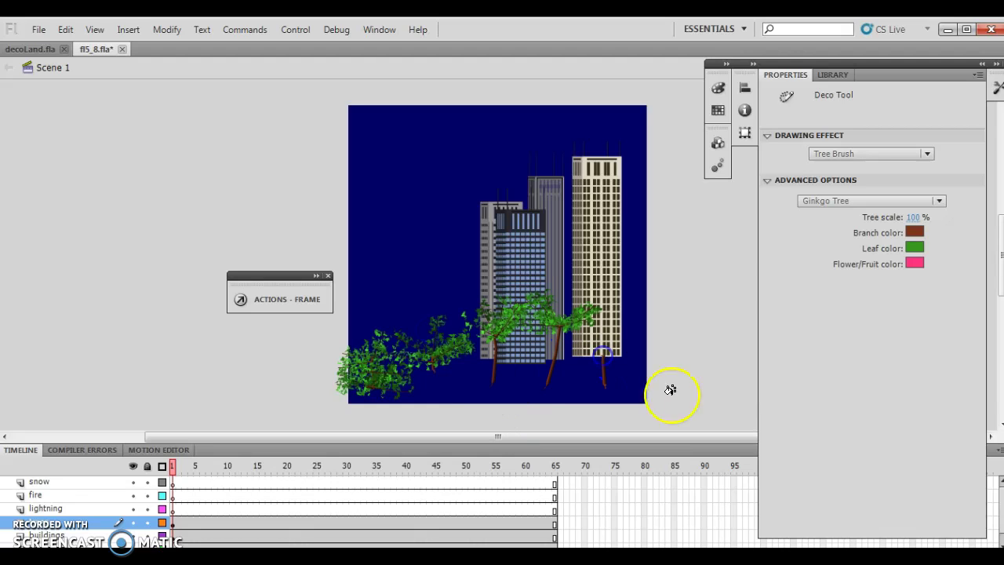
mouse_move(671, 390)
left_mouse_down()
mouse_move(695, 401)
mouse_move(594, 384)
mouse_move(572, 392)
mouse_move(580, 380)
left_mouse_up()
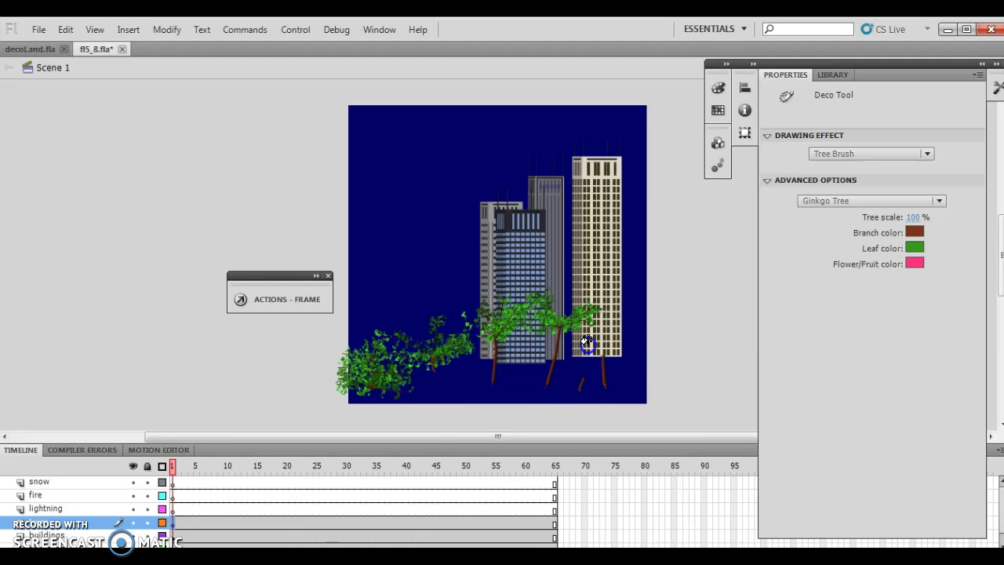
left_click_drag(586, 343, 590, 344)
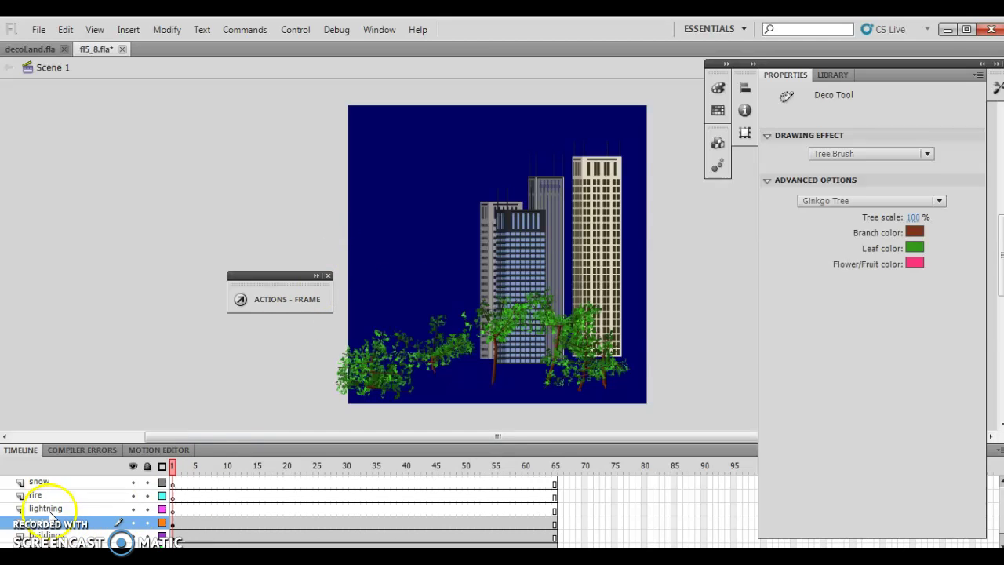
On lightning layer frame 1, set the Deco tool to Lightning Brush with a pale yellow bolt.
left_click(173, 508)
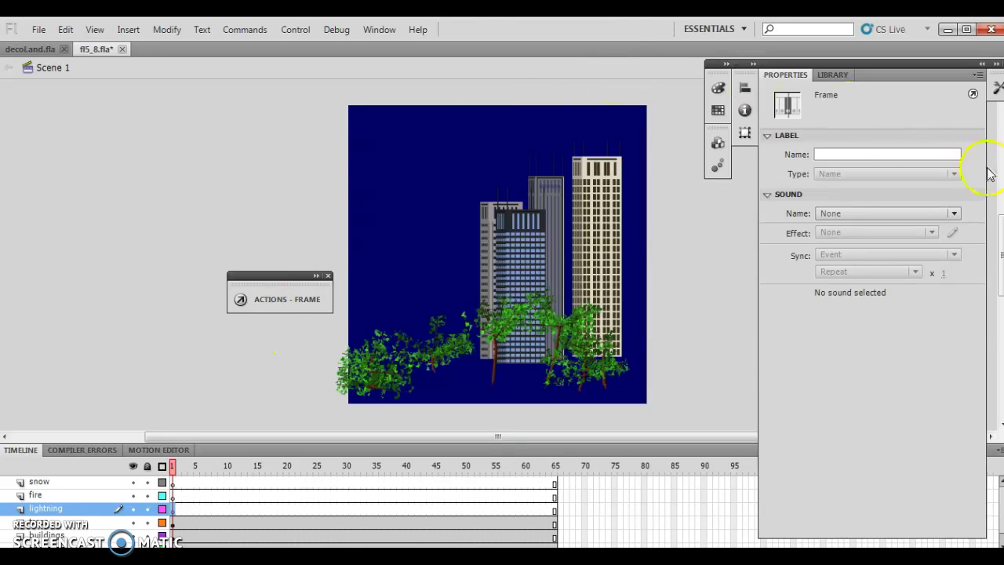
left_click(996, 86)
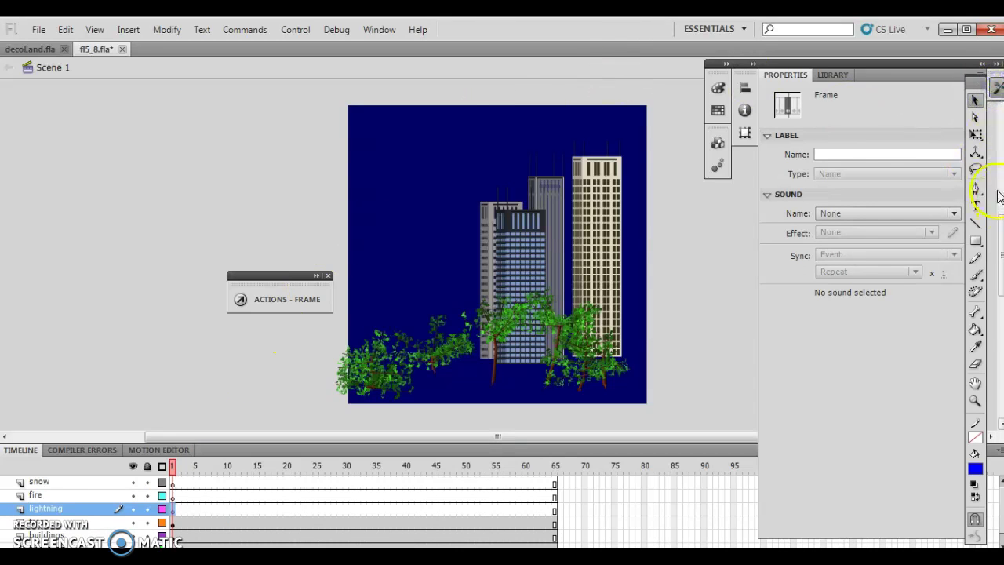
left_click(976, 292)
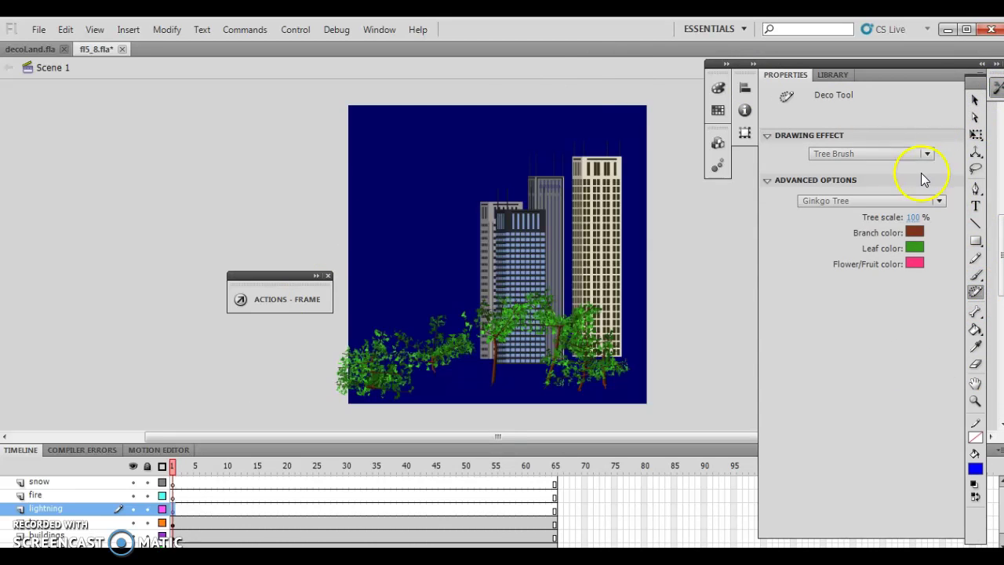
left_click(926, 154)
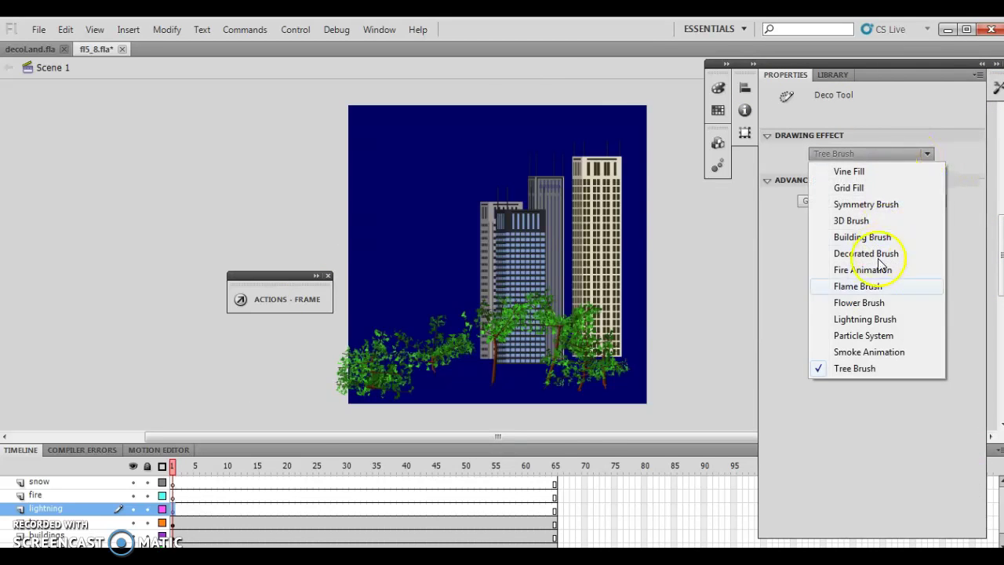
left_click(863, 318)
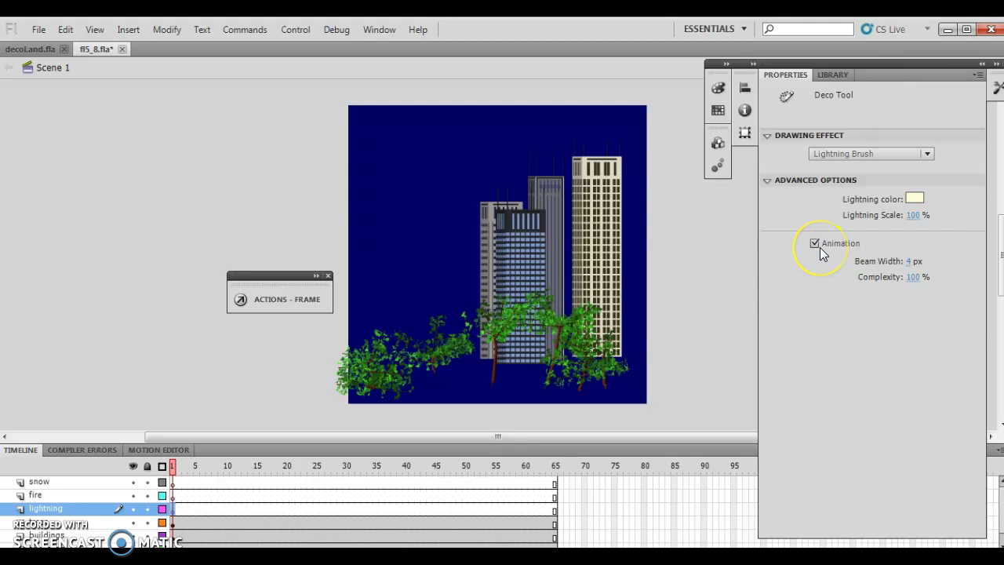
left_click(908, 212)
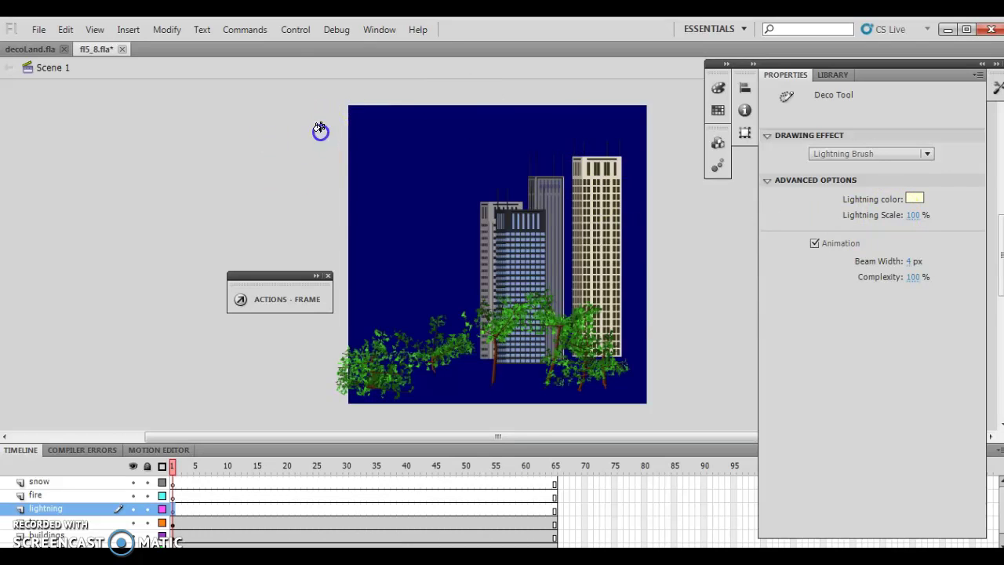
Draw a lightning bolt from the top-left into the buildings, ending with a blank keyframe at frame 5.
mouse_move(321, 130)
left_mouse_down()
mouse_move(365, 138)
mouse_move(538, 310)
left_mouse_up()
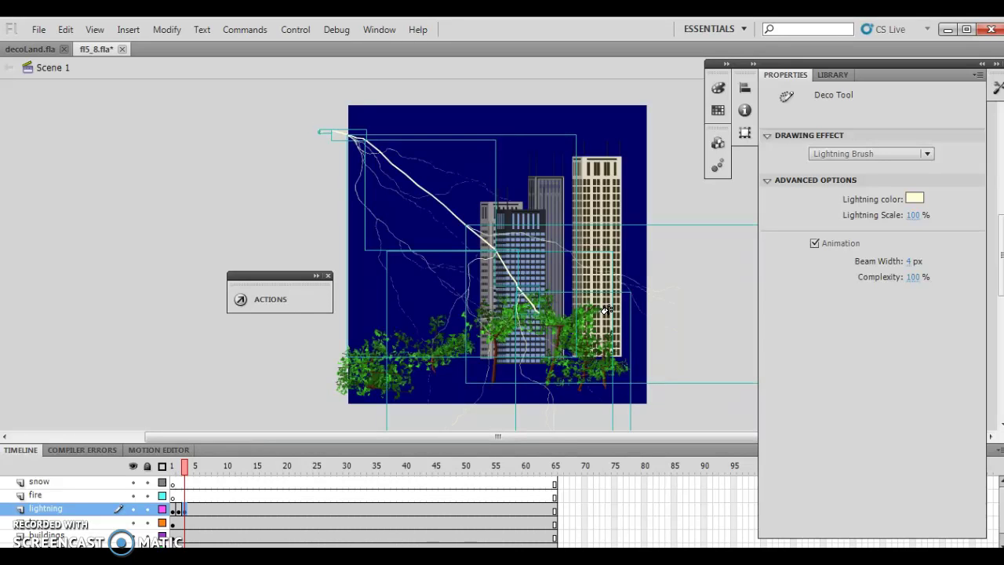
left_click_drag(607, 310, 478, 372)
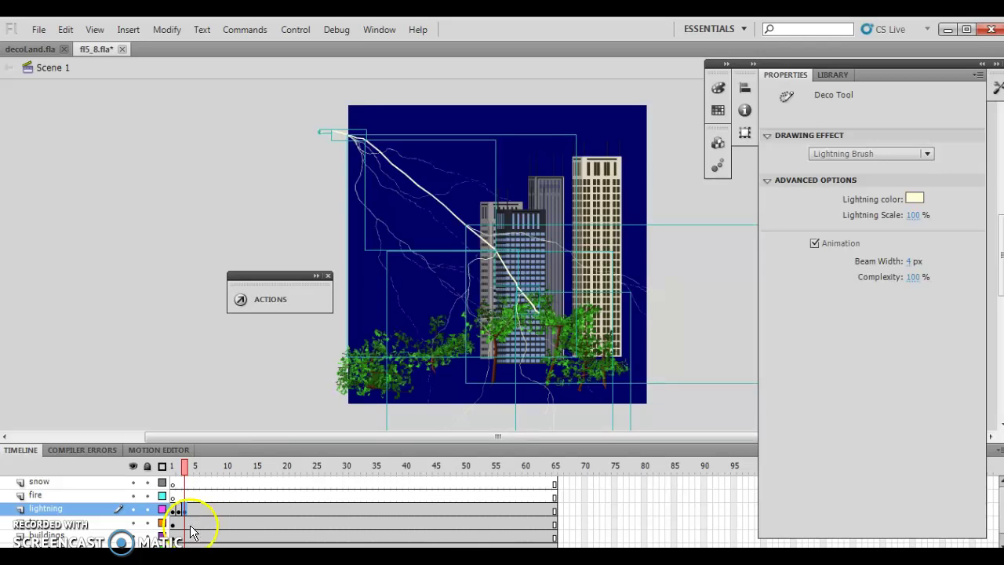
left_click(191, 508)
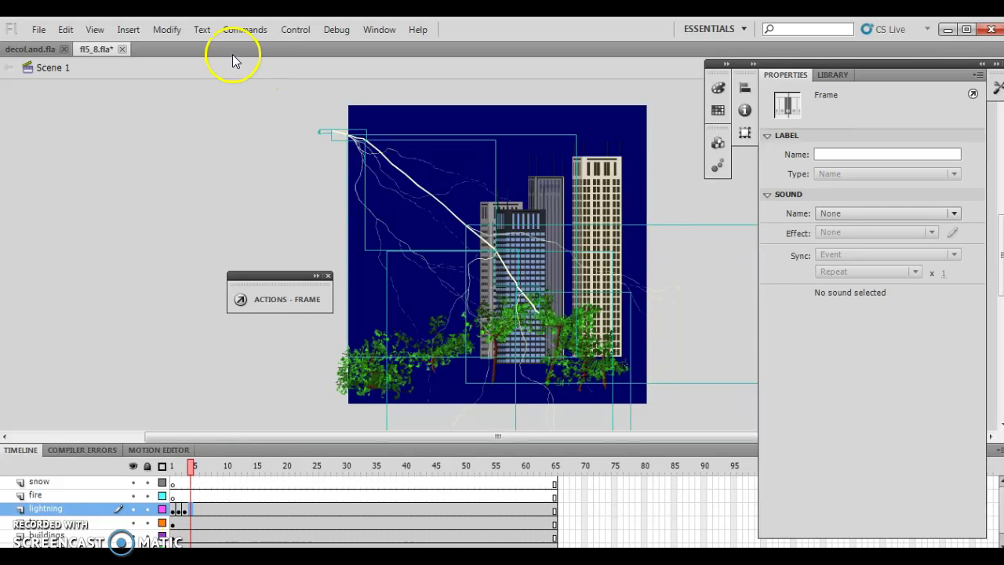
left_click(133, 32)
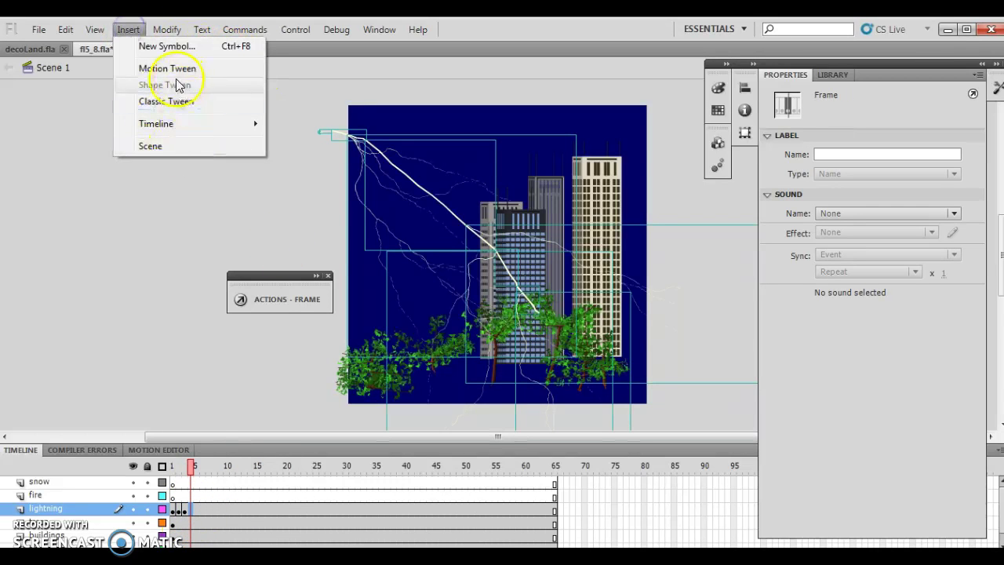
mouse_move(171, 129)
left_click(328, 194)
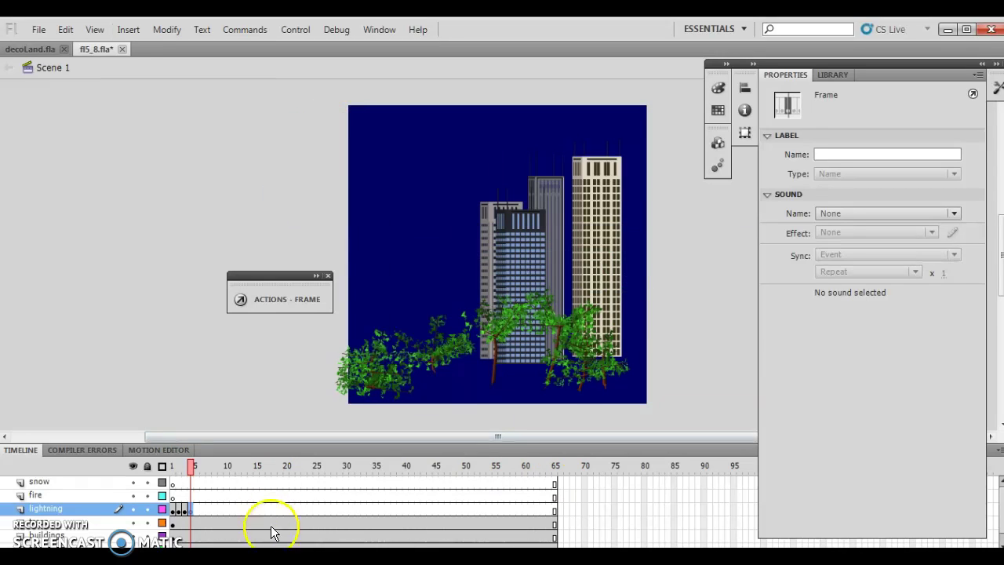
At frame 20, set the Deco tool to Fire Animation with a 30-frame duration, then select the fire layer.
left_click(289, 508)
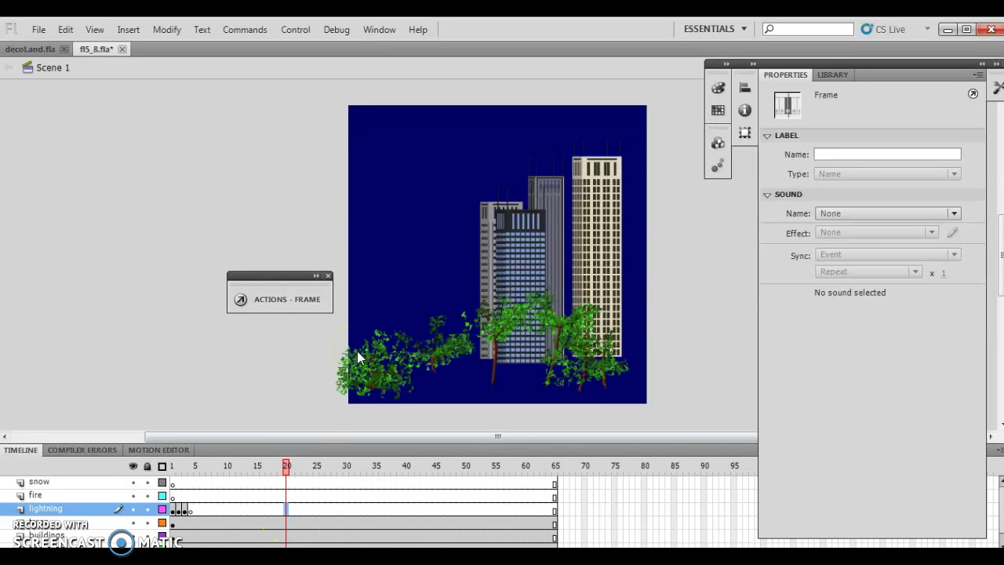
left_click(996, 86)
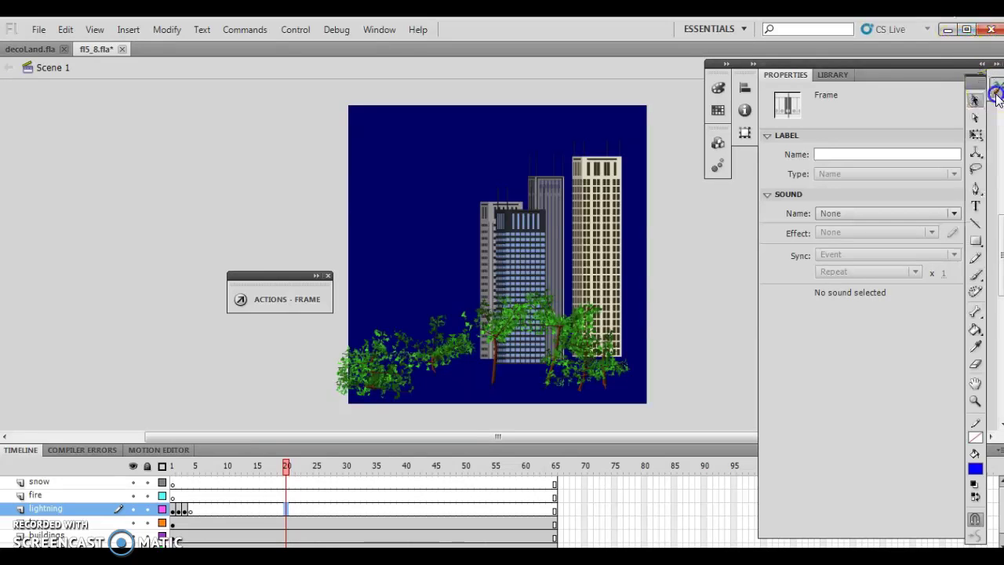
left_click(975, 291)
left_click(927, 154)
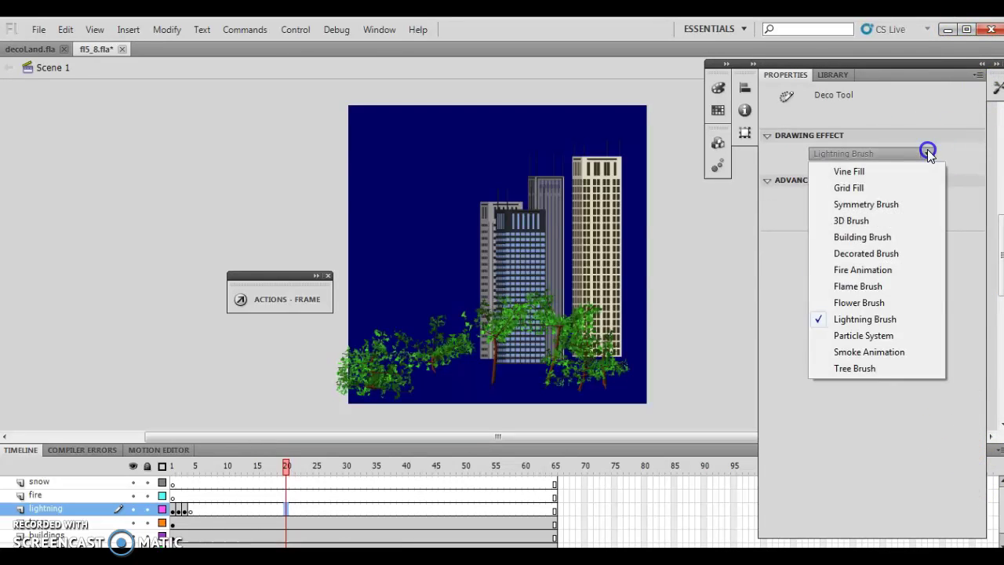
left_click(877, 269)
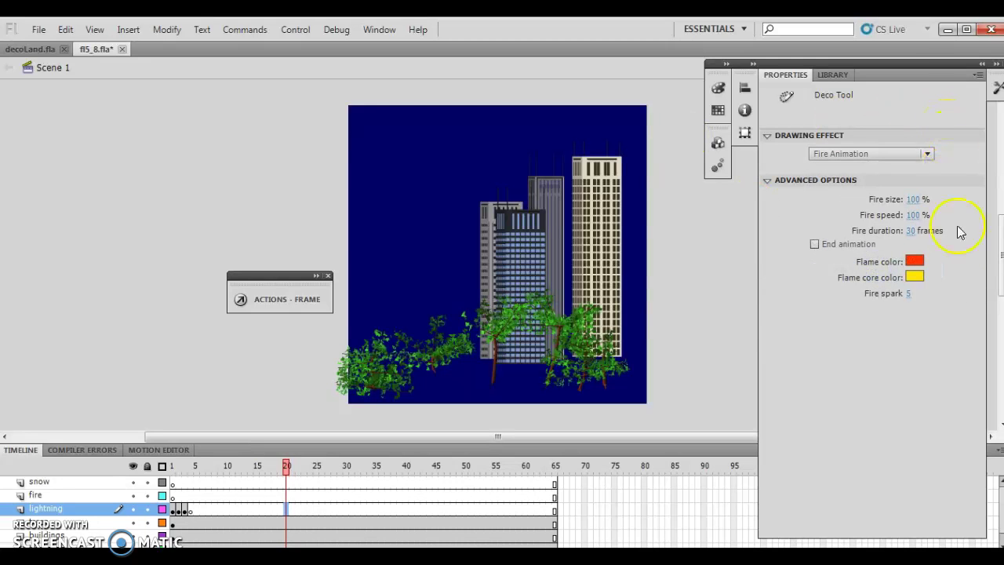
left_click(911, 231)
left_click(57, 495)
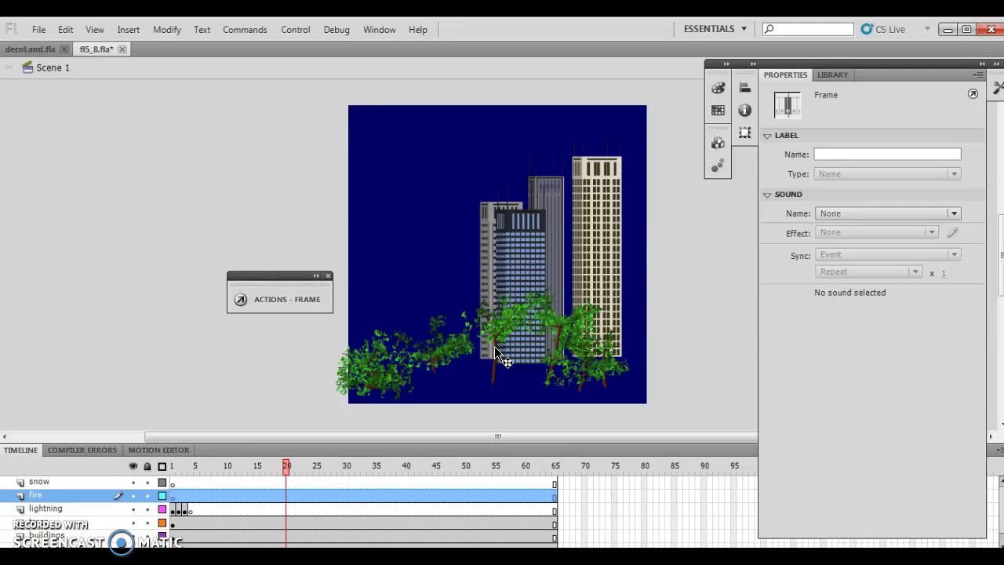
Set the tree by the buildings on fire starting at frame 20 of the fire layer.
left_click(174, 499)
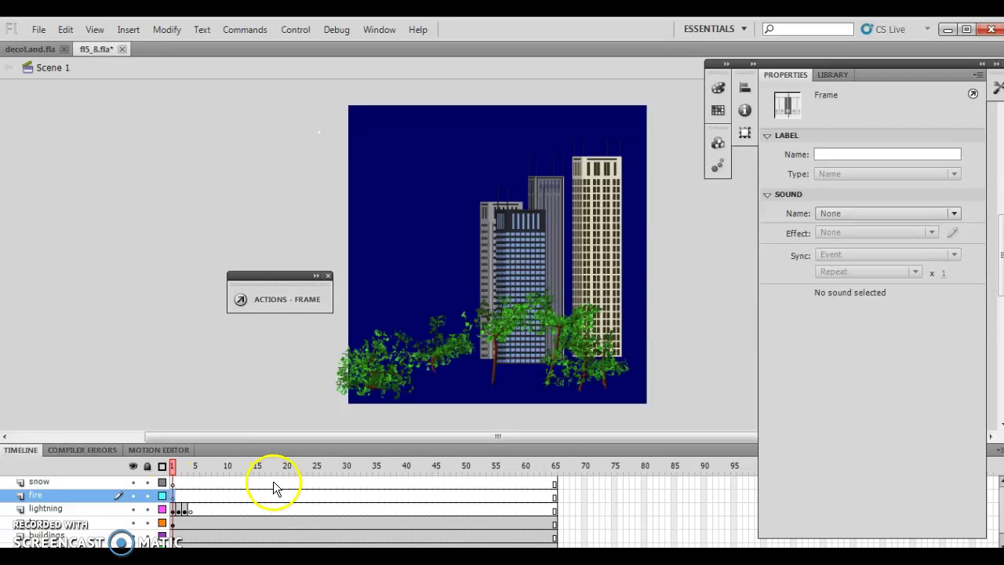
left_click(287, 497)
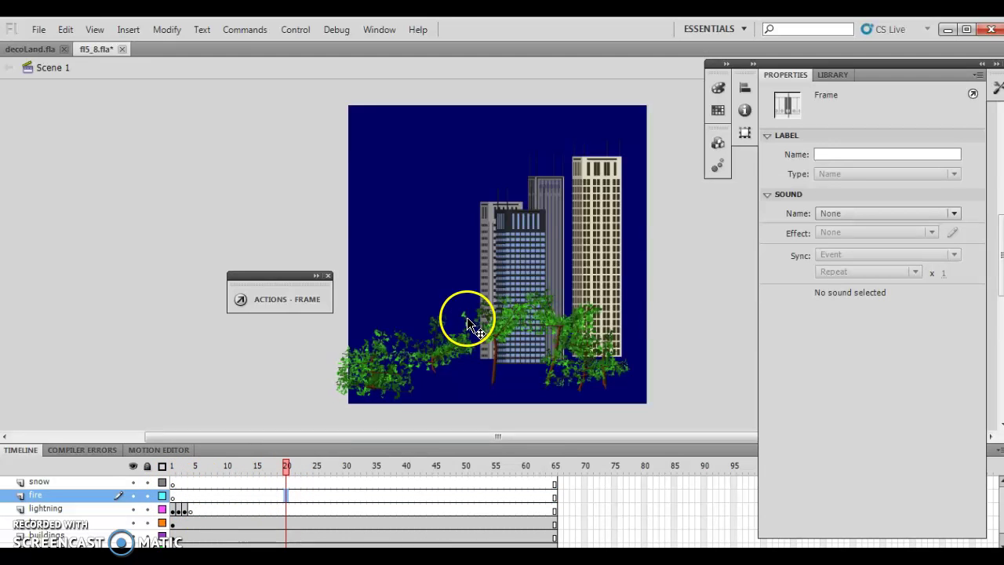
left_click(997, 87)
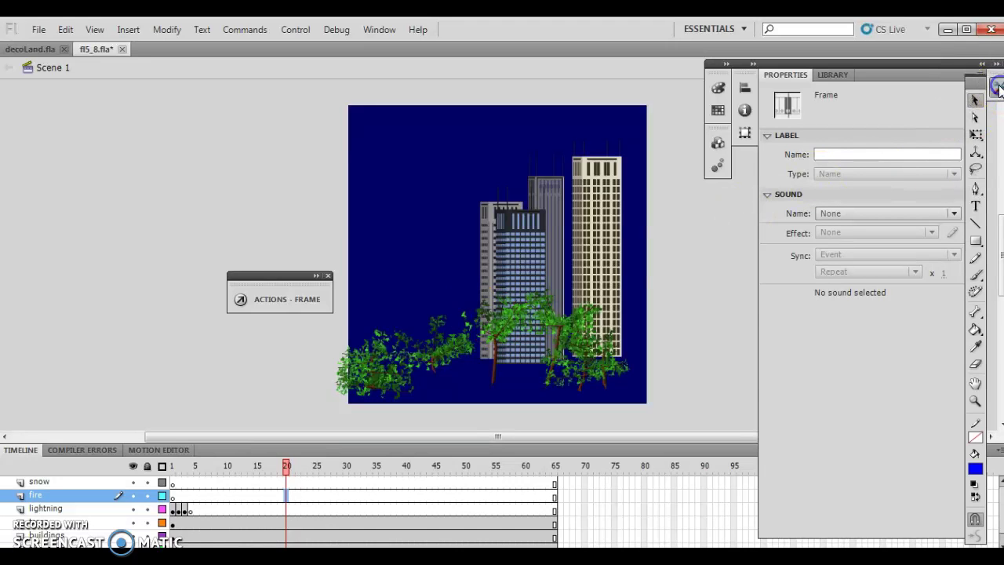
left_click(975, 292)
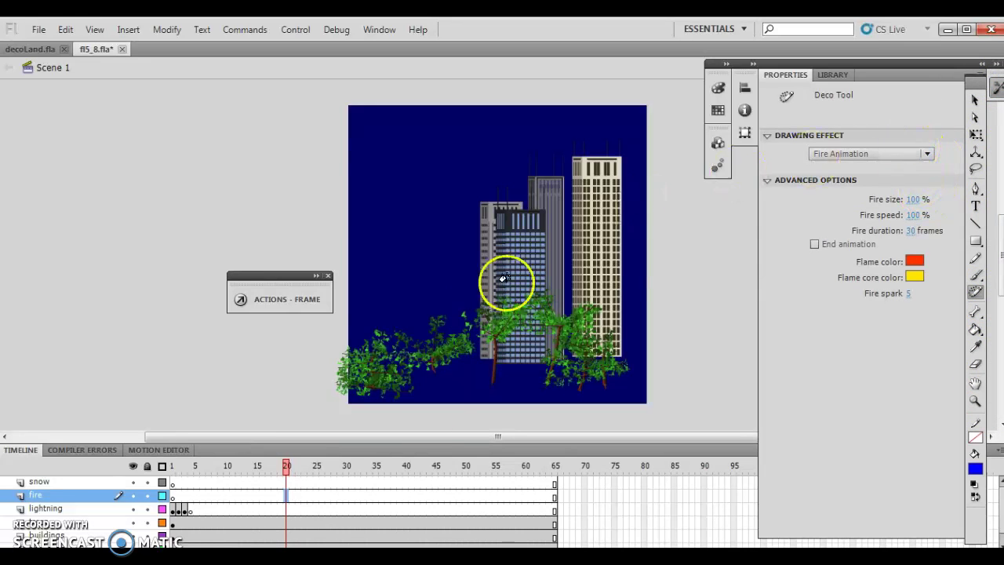
mouse_move(497, 321)
left_mouse_down()
mouse_move(518, 320)
mouse_move(491, 317)
mouse_move(522, 195)
mouse_move(498, 190)
mouse_move(460, 477)
mouse_move(466, 505)
left_mouse_up()
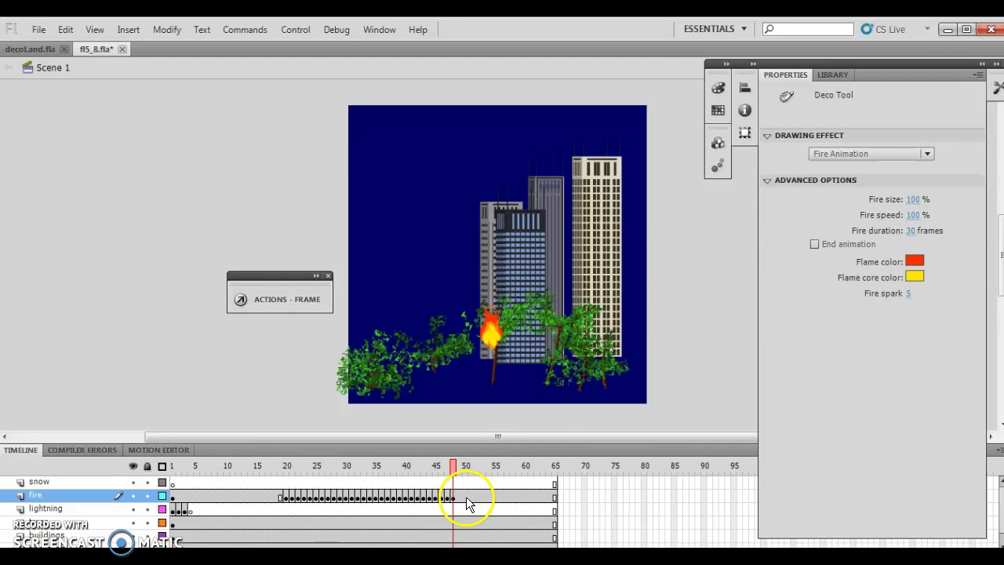
End the fire with a blank keyframe at frame 50.
left_click(466, 497)
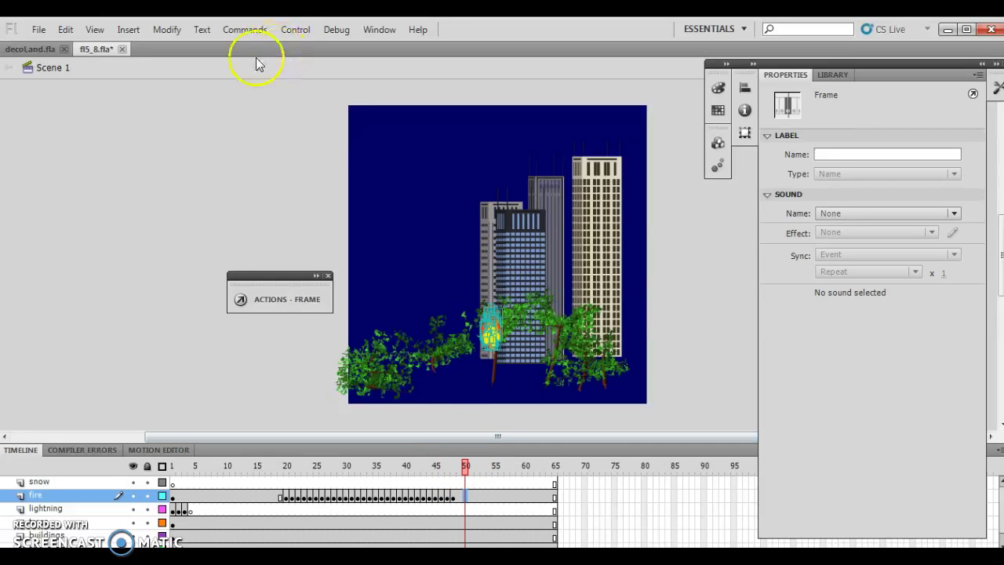
left_click(128, 29)
mouse_move(173, 127)
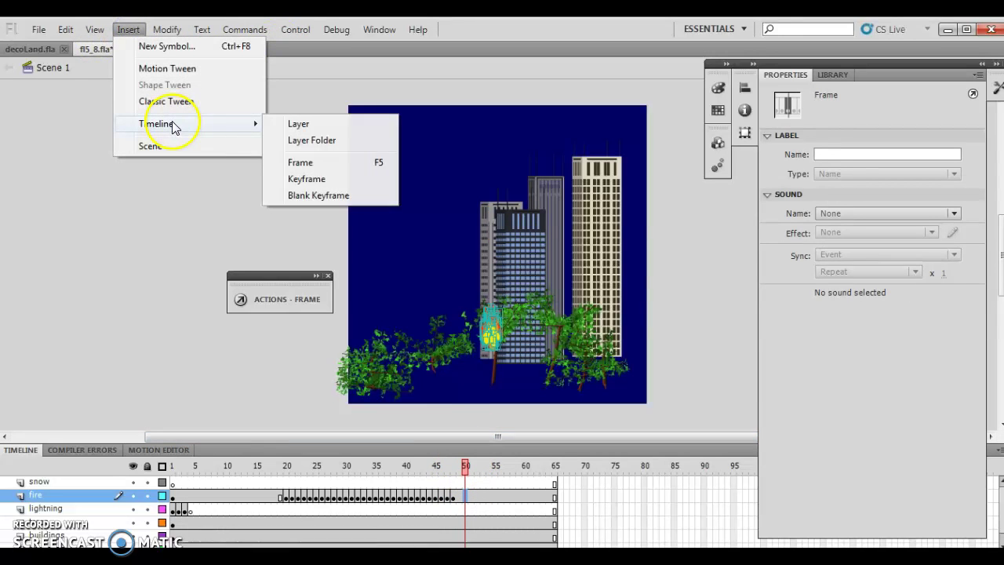
left_click(321, 195)
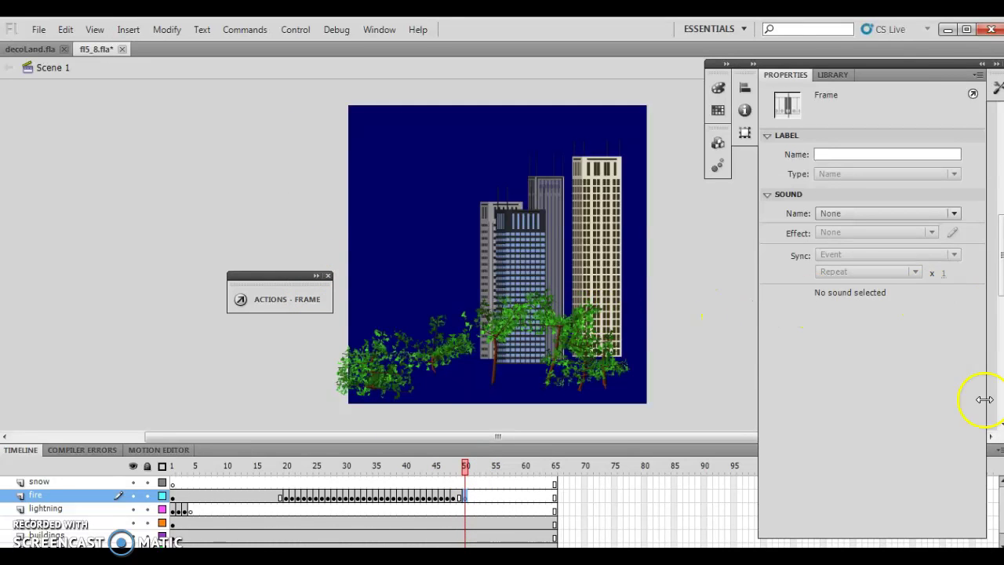
Switch the Deco tool's drawing effect to Particle System, keeping its default settings.
left_click(997, 88)
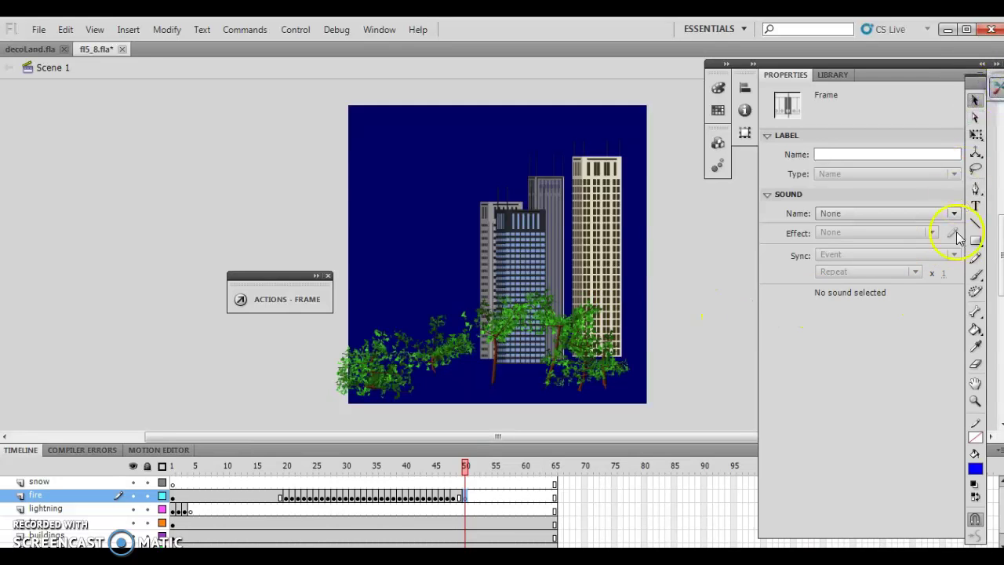
left_click(974, 289)
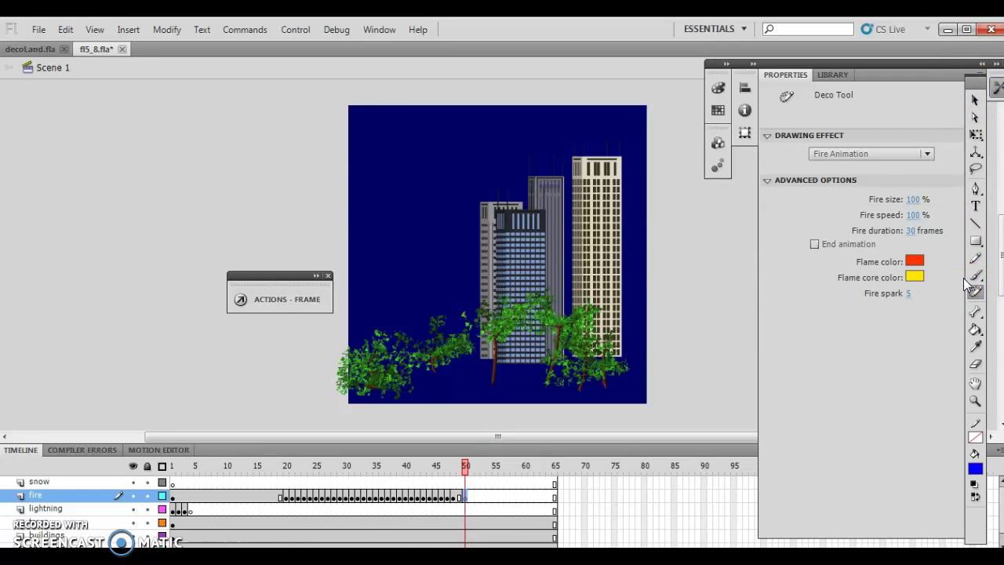
left_click(976, 242)
left_click(928, 155)
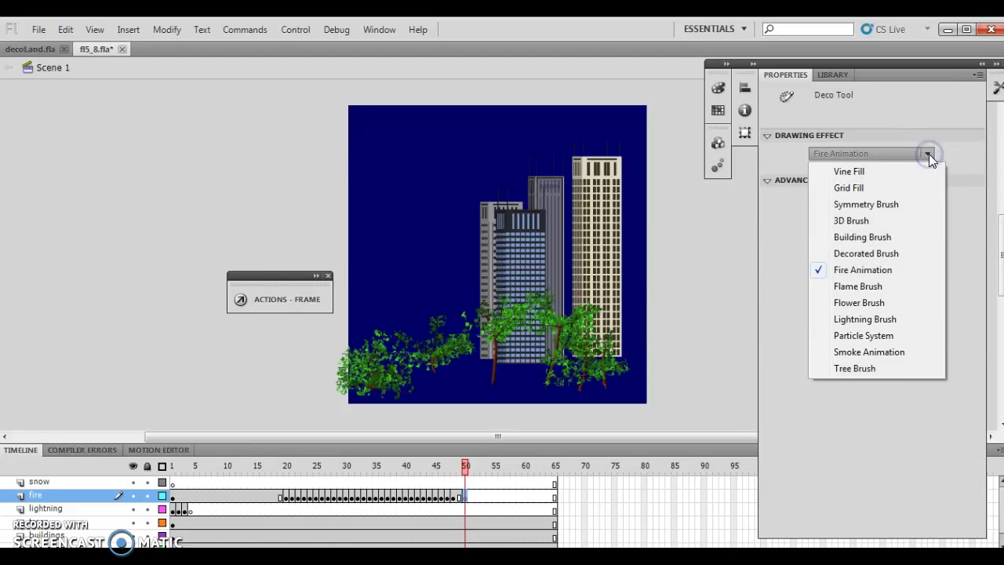
left_click(859, 336)
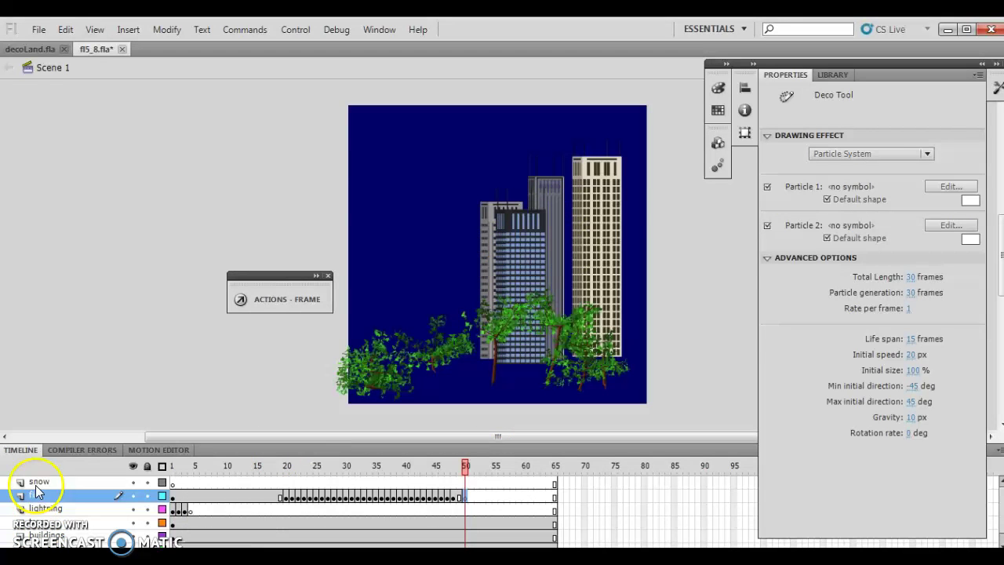
Add a keyframe at frame 35 on the snow layer.
left_click(377, 482)
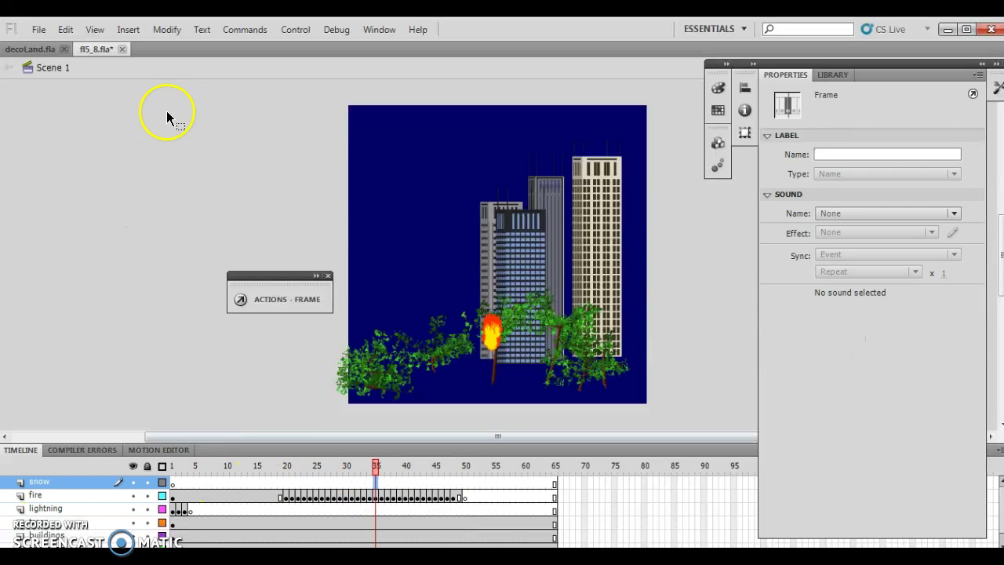
left_click(130, 31)
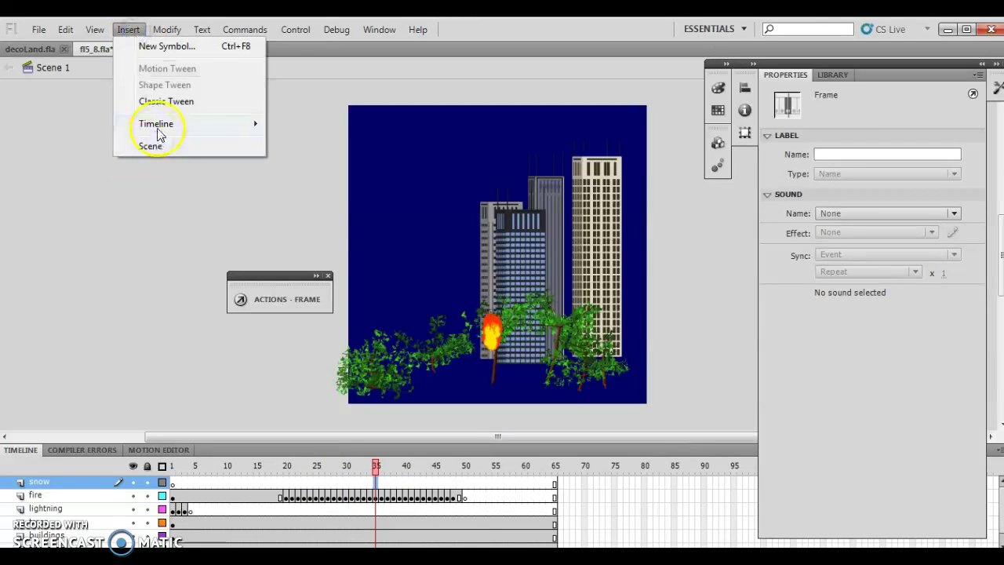
mouse_move(161, 124)
left_click(310, 180)
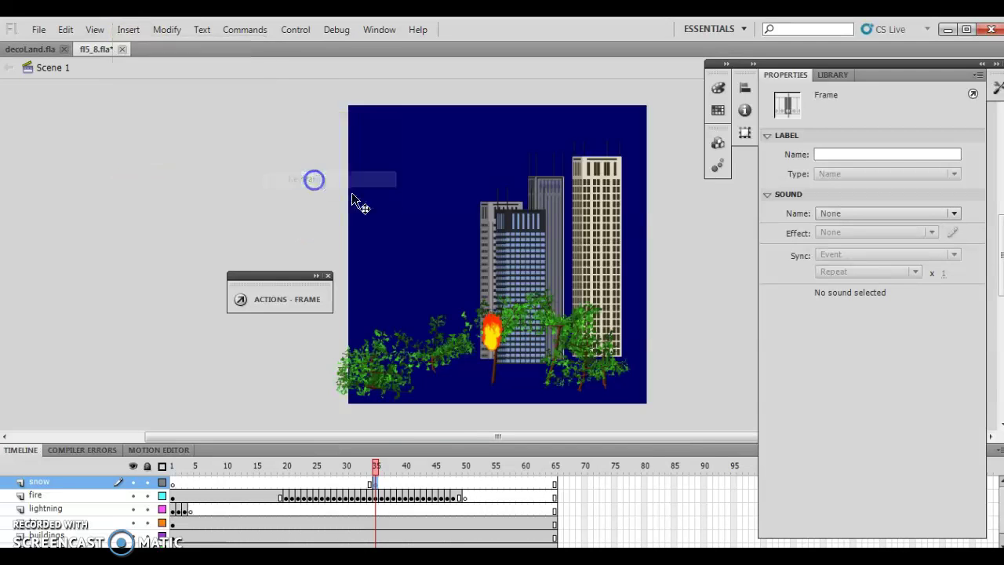
left_click(381, 496)
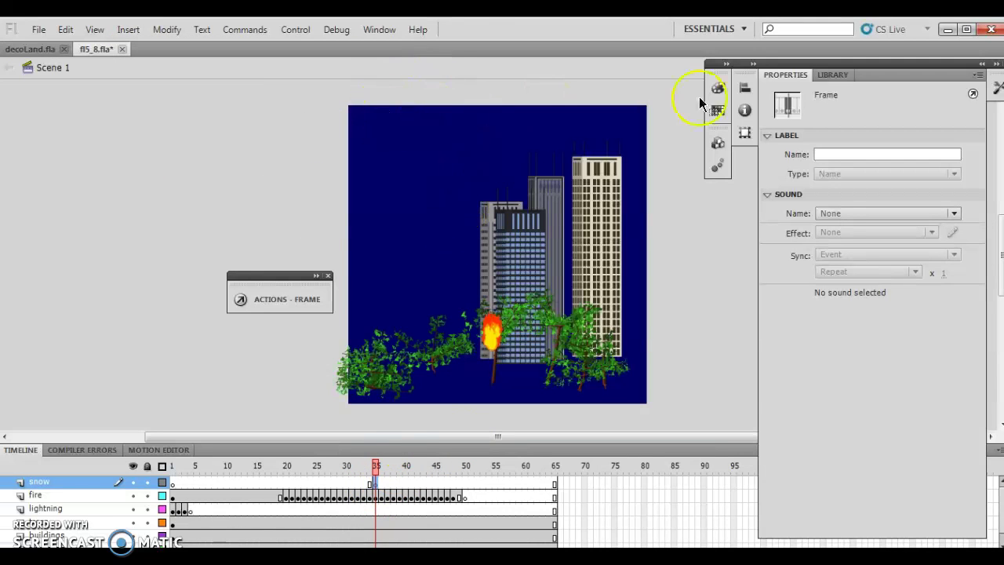
Emit Particle System snow from the stage's top-left corner, then return to frame 35.
left_click(997, 84)
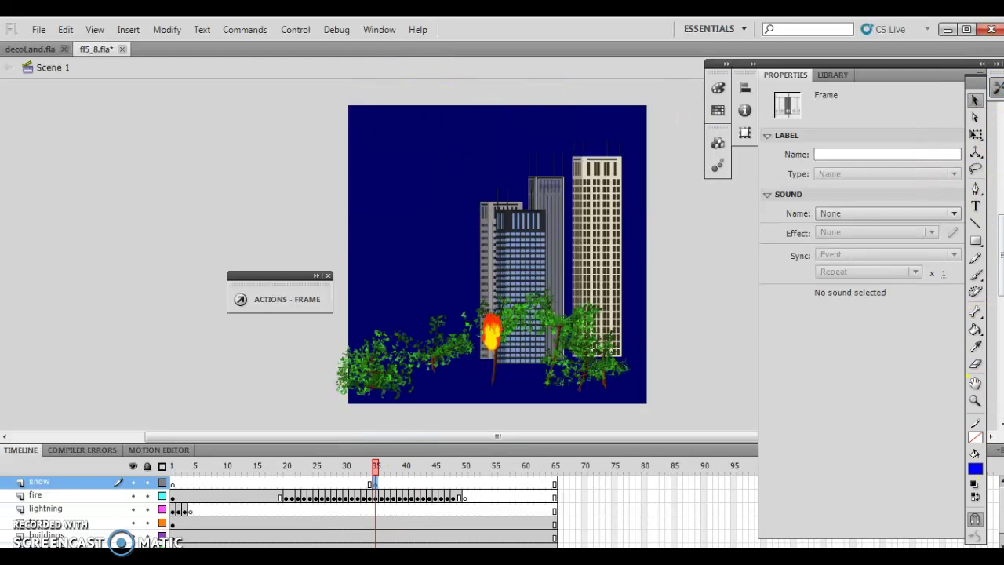
left_click(975, 291)
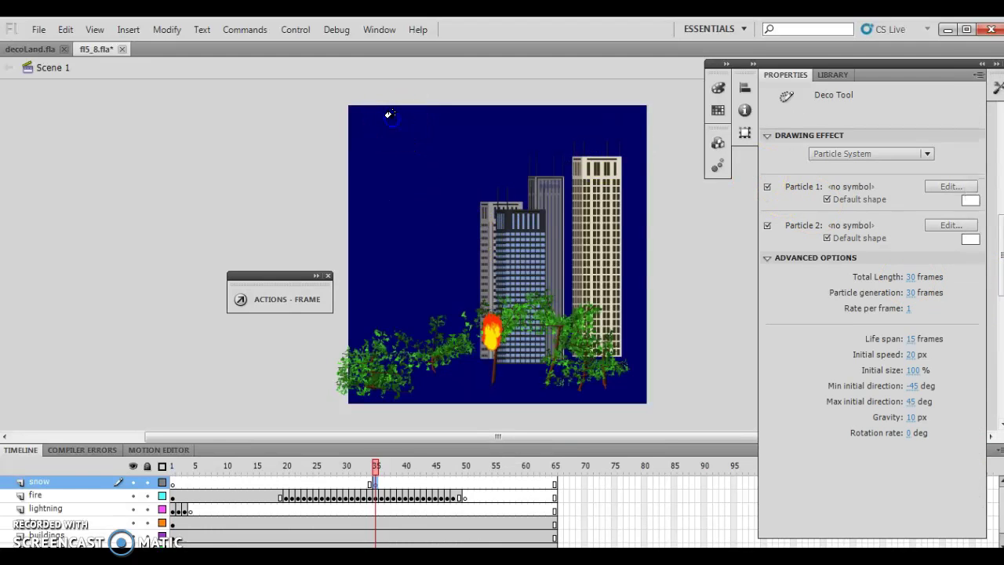
left_click(433, 125)
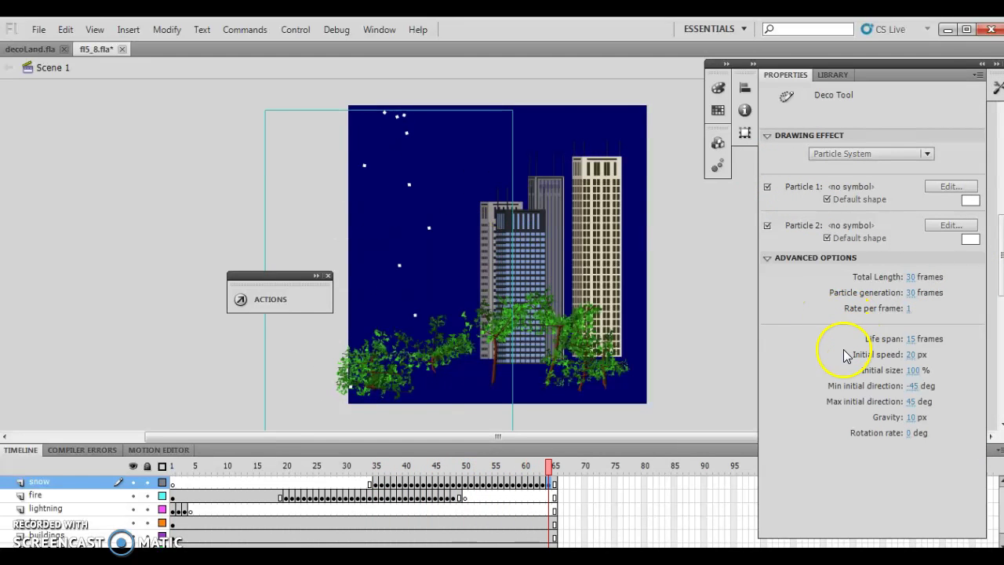
left_click(377, 484)
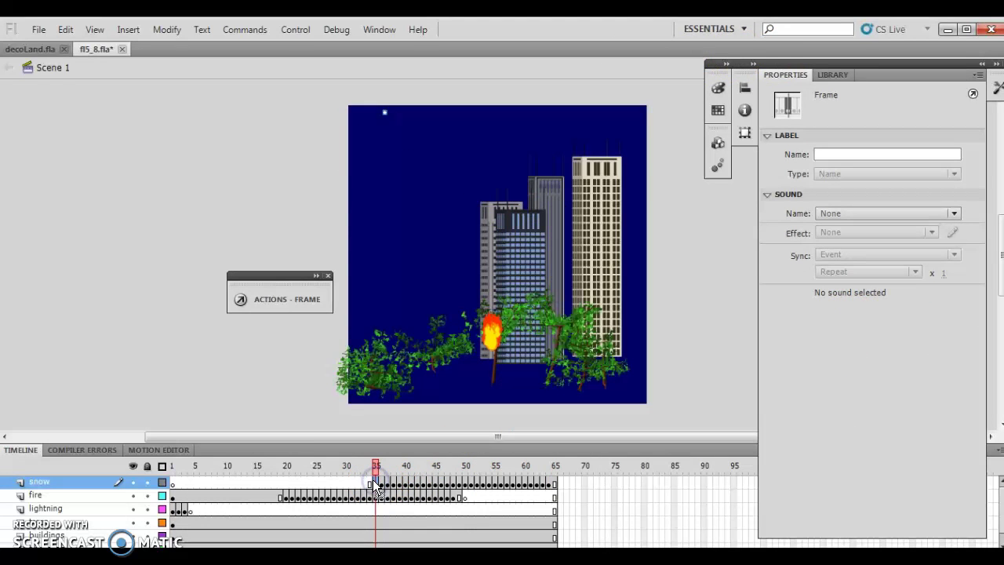
left_click(993, 87)
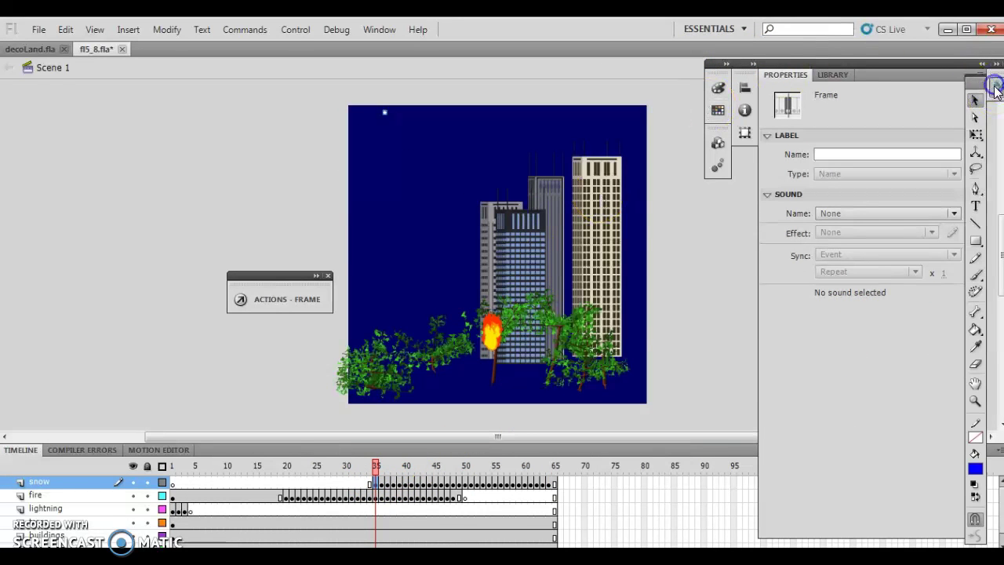
Add a second Deco Particle System snow emitter above the stage centre at frame 35.
left_click(976, 292)
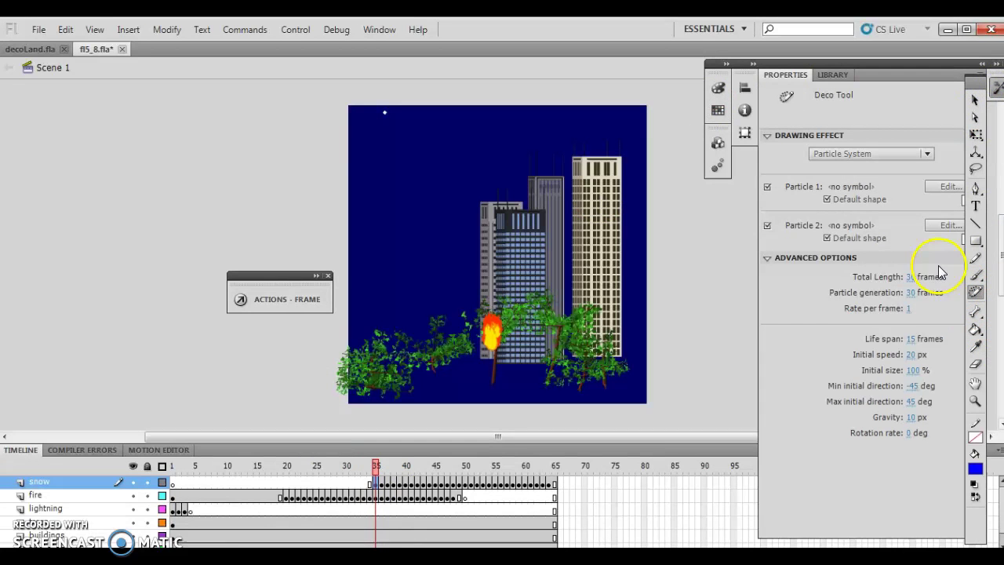
left_click(481, 90)
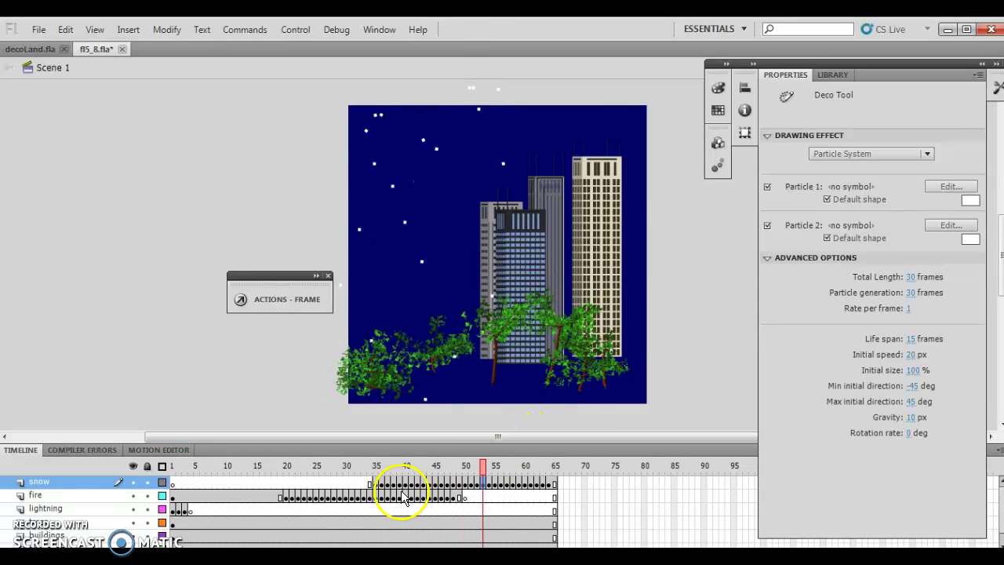
left_click(378, 481)
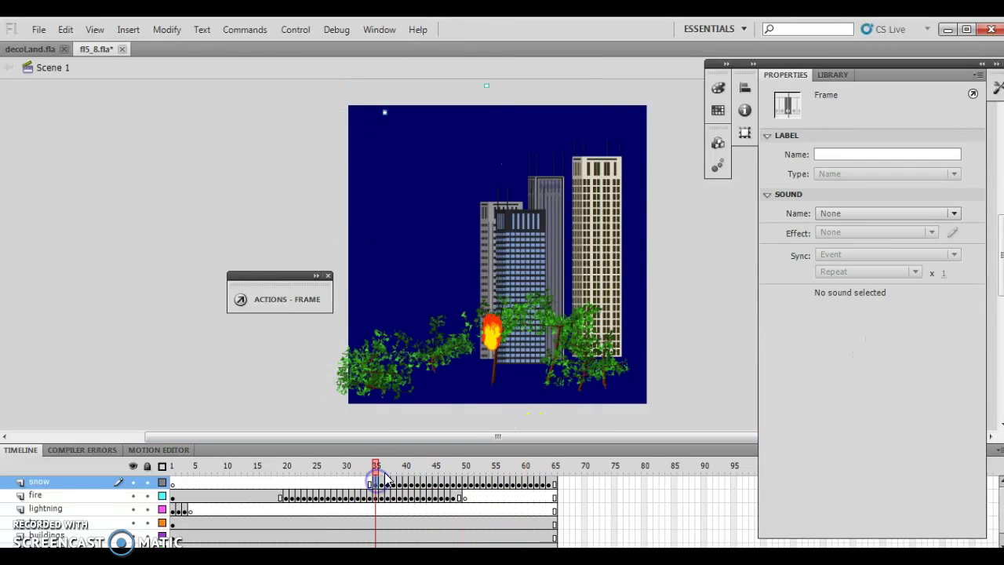
Add a third snow emitter above the stage's right side, then scrub the timeline to preview the snowfall.
left_click(997, 88)
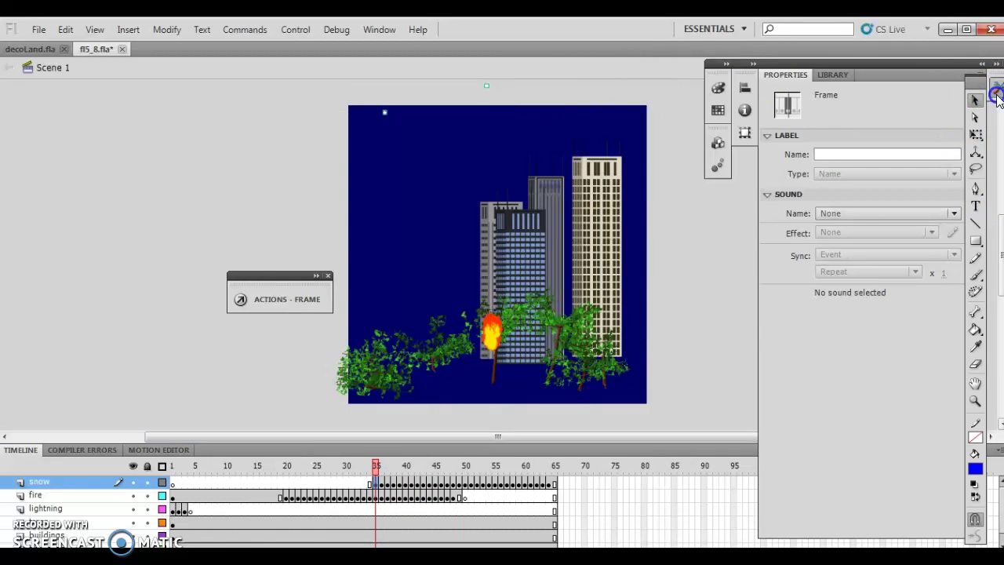
left_click(974, 292)
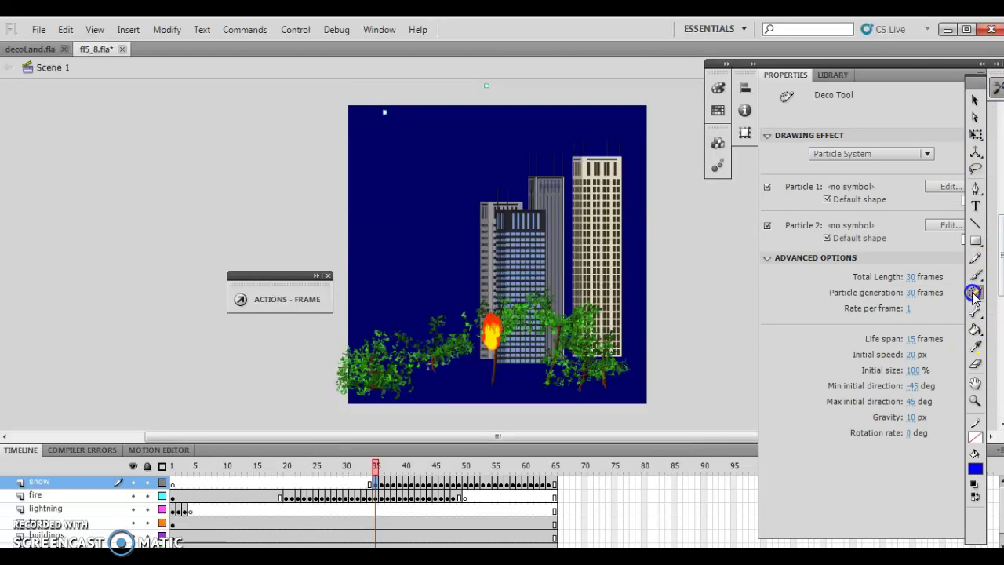
left_click(584, 92)
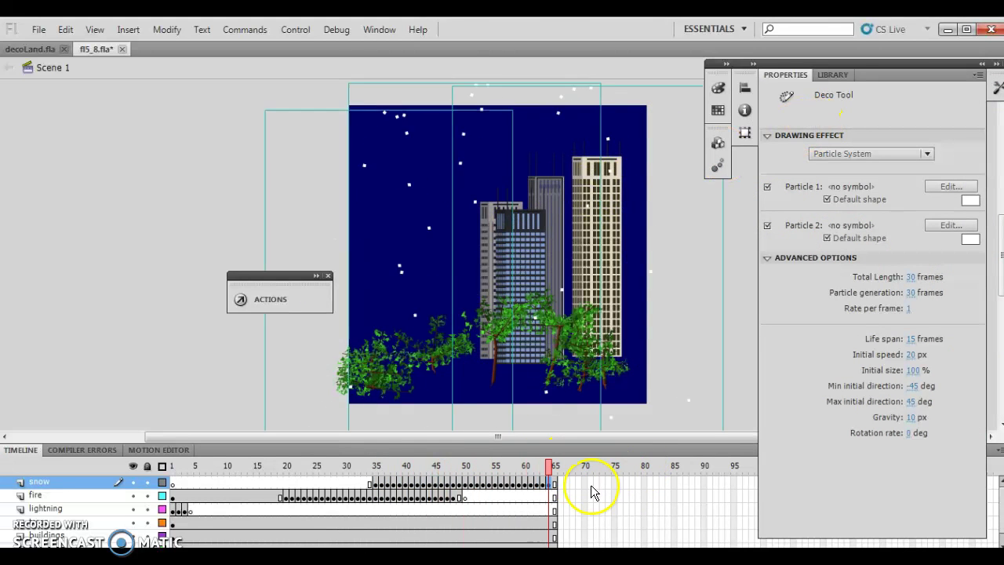
left_click_drag(549, 471, 318, 483)
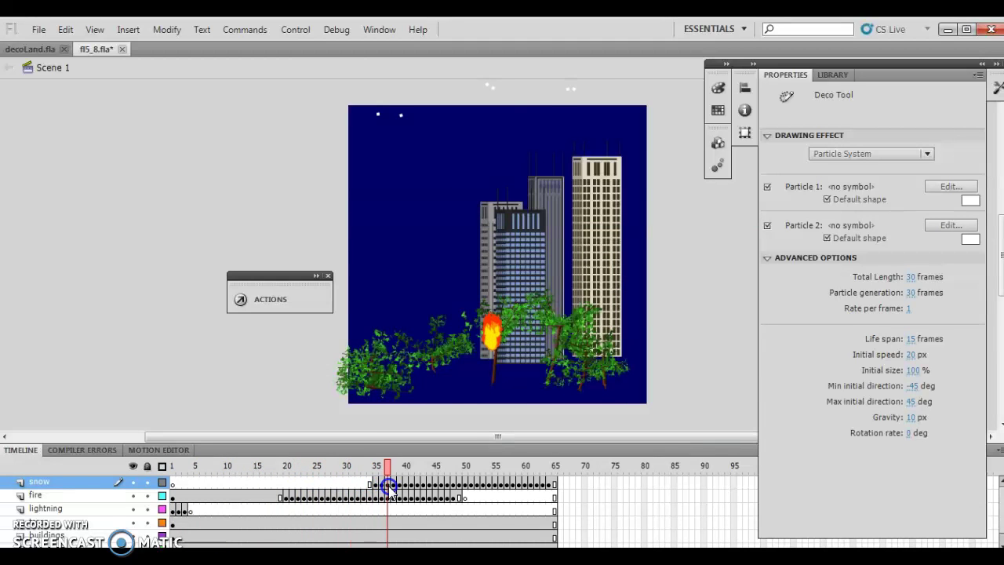
left_click_drag(389, 486, 575, 508)
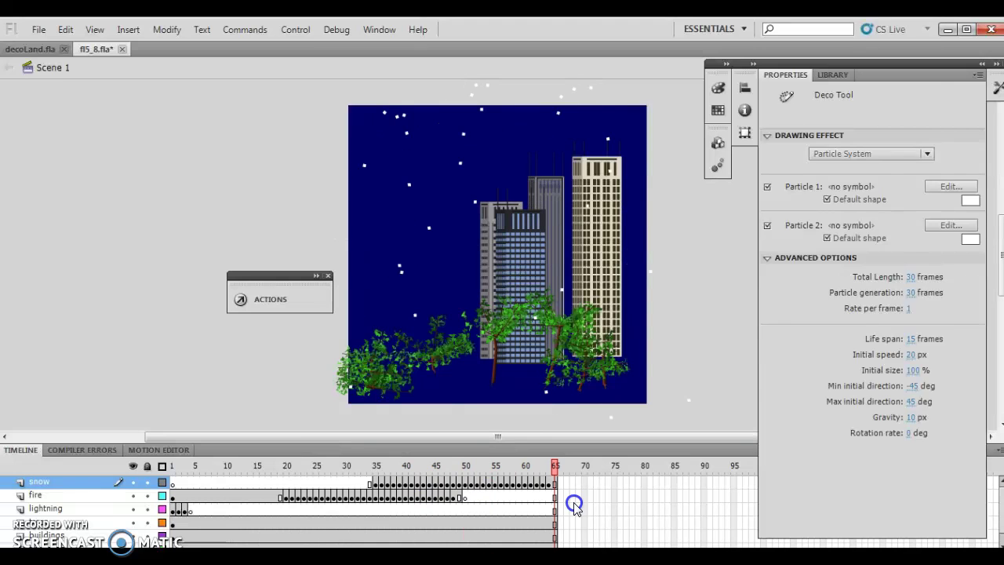
left_click(28, 49)
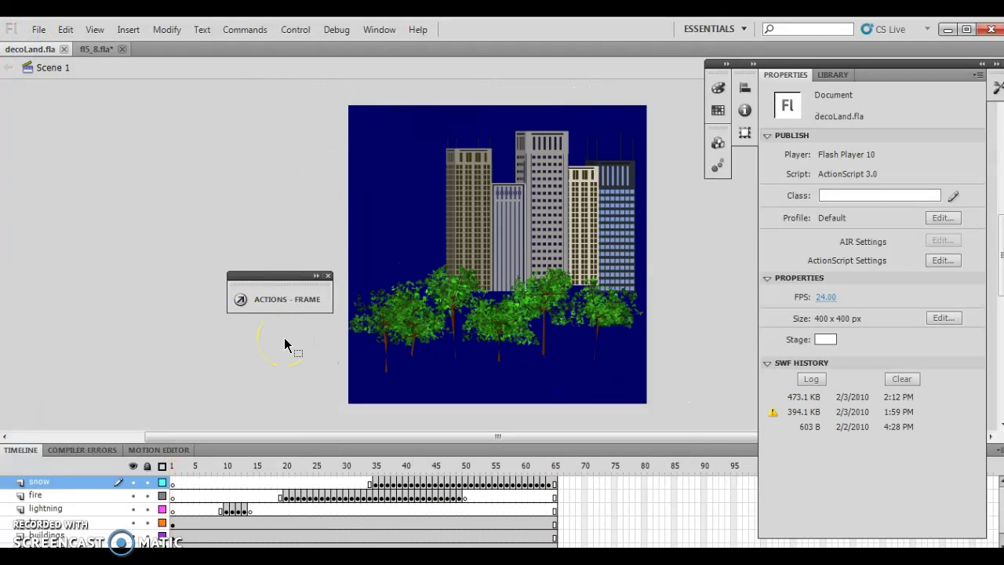
key("Return")
left_click(97, 49)
left_click(164, 277)
key("Return")
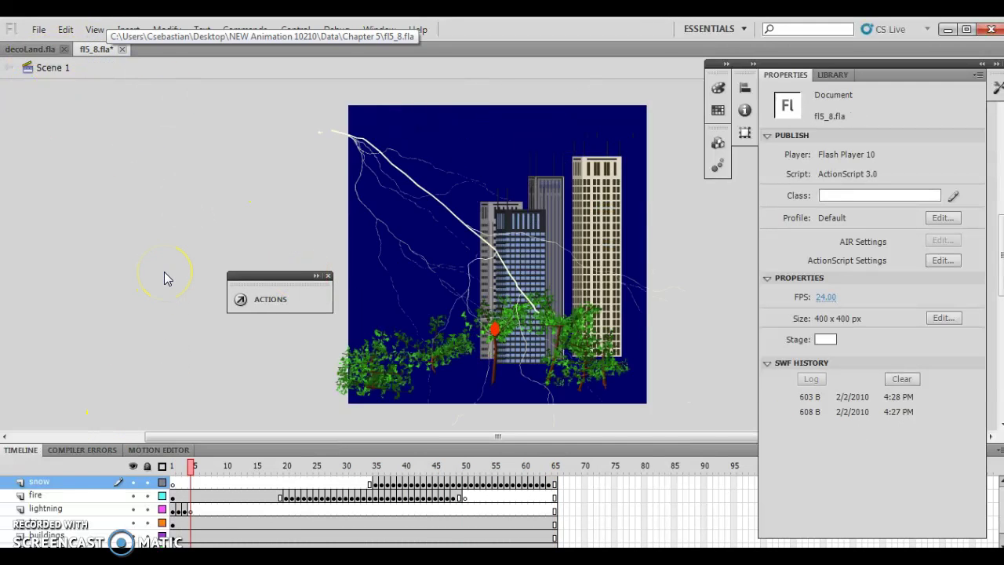